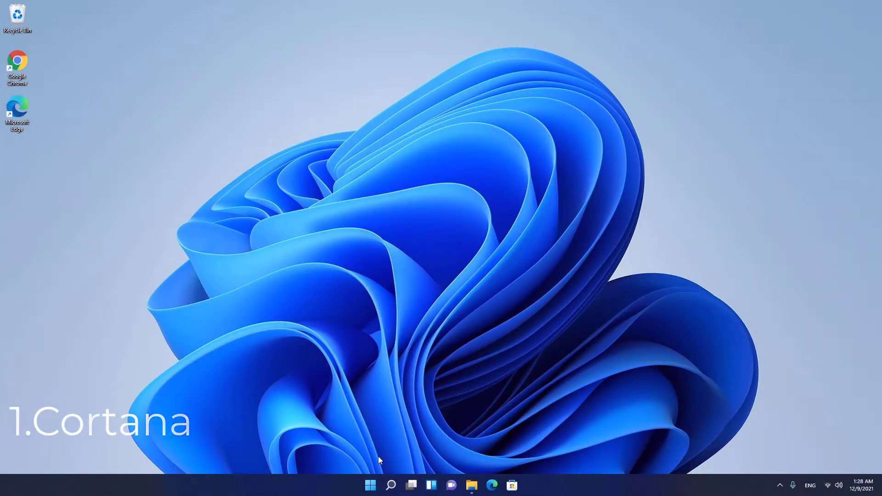
# Disable Cortana's automatic startup in Task Manager.
pyautogui.rightClick(370, 485)
pyautogui.click(375, 376)
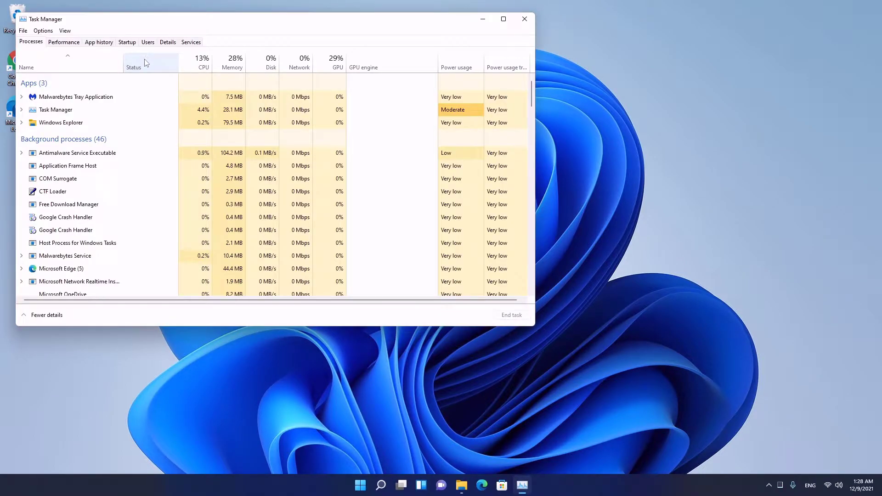
pyautogui.click(127, 42)
pyautogui.click(136, 92)
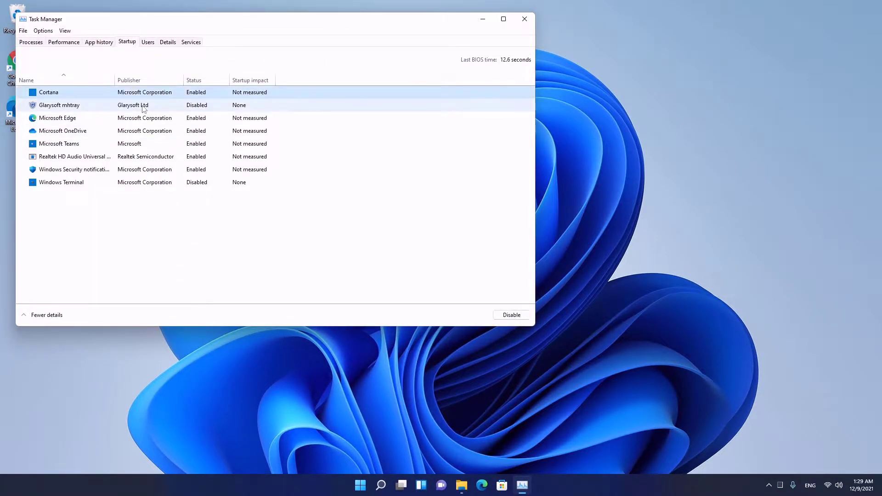
pyautogui.rightClick(133, 93)
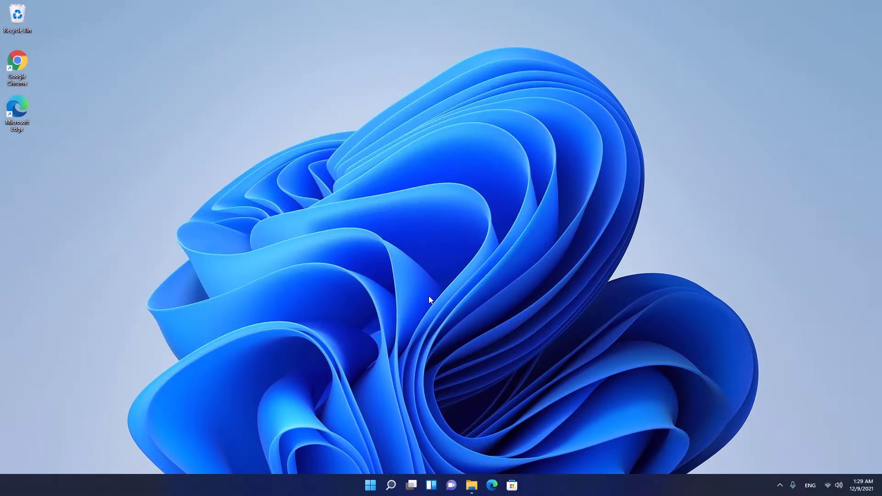
# Switch to Windows Settings and open the advanced options of the installed Cortana app.
pyautogui.click(370, 485)
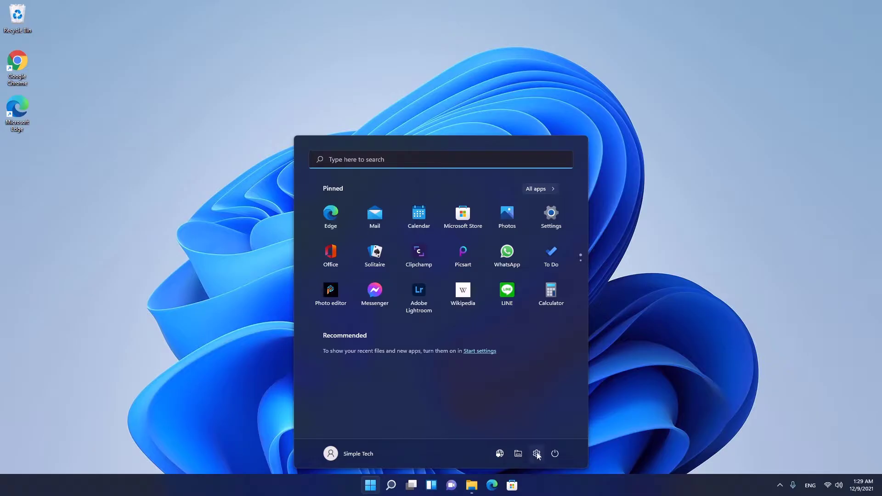
pyautogui.click(536, 454)
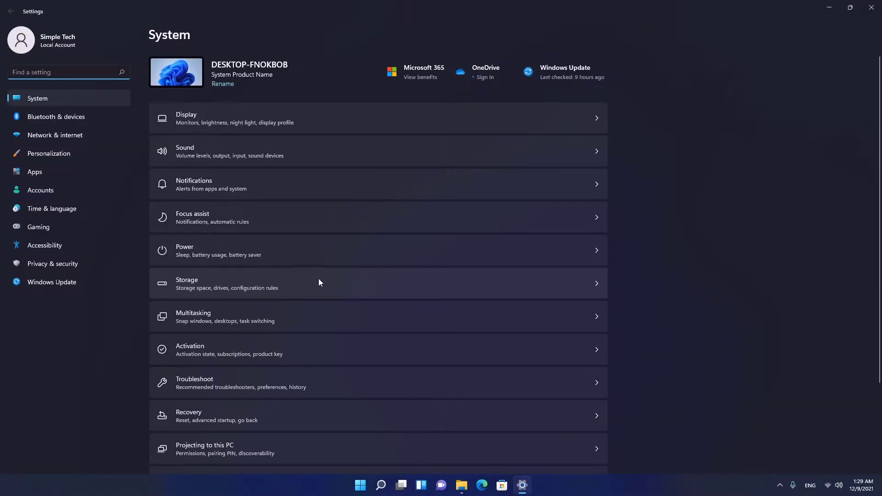
pyautogui.click(54, 173)
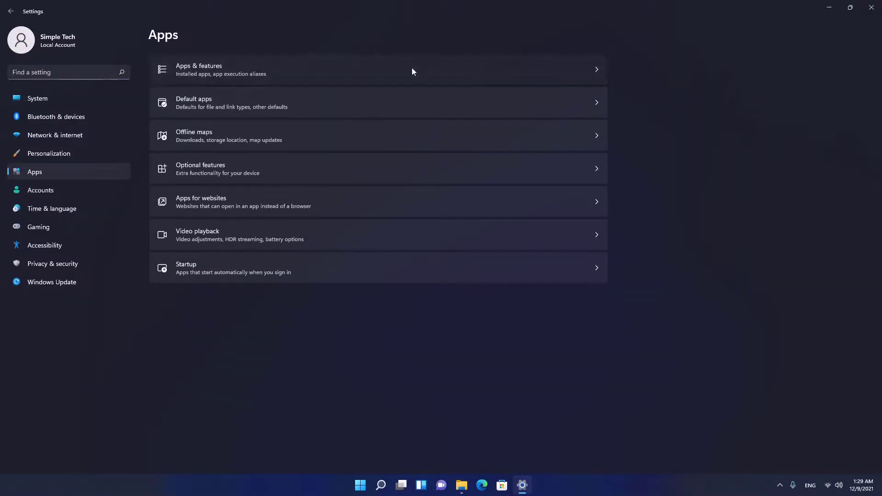
pyautogui.click(411, 68)
pyautogui.scroll(-5, 499, 281)
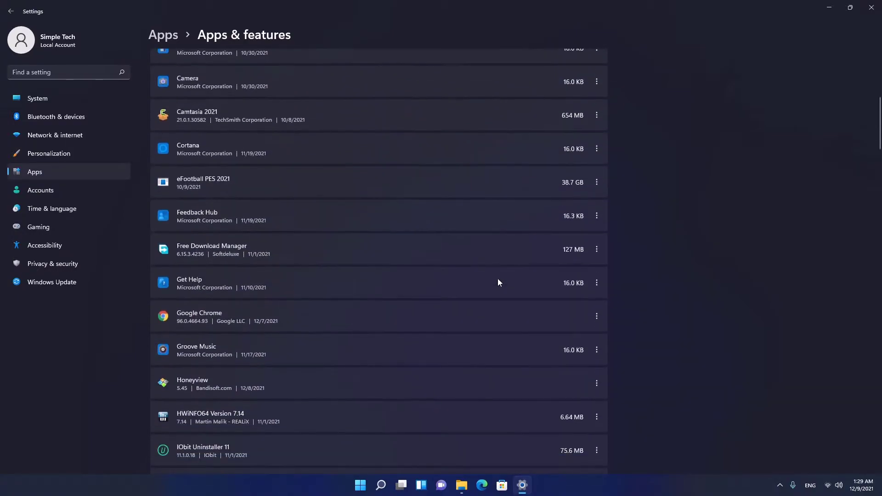
pyautogui.click(596, 149)
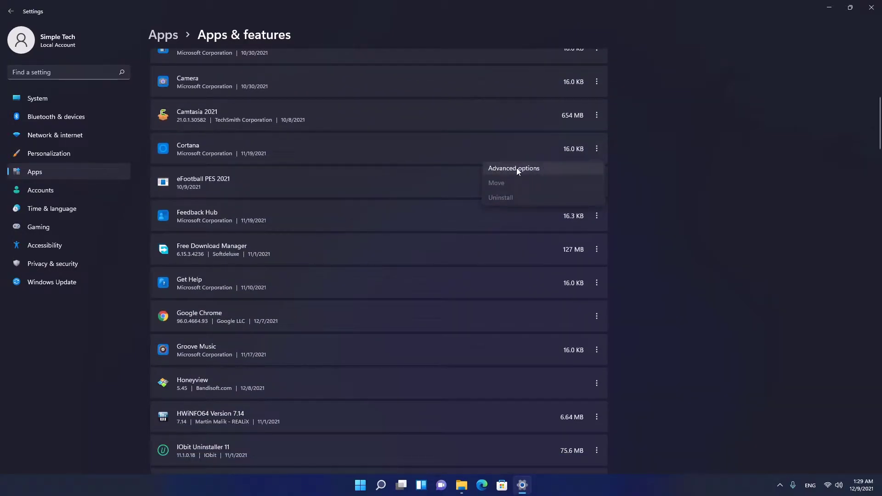
pyautogui.click(537, 167)
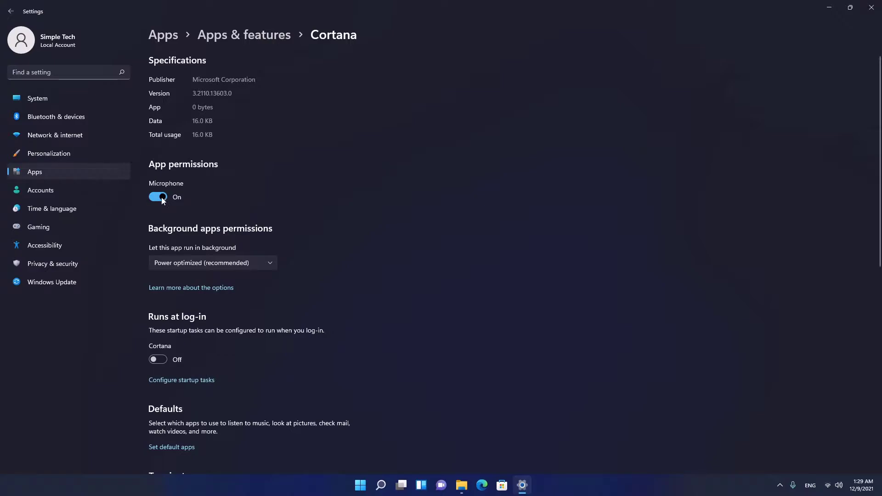
# Turn off Cortana's microphone permission and set its background running permission to Never.
pyautogui.scroll(-2, 221, 209)
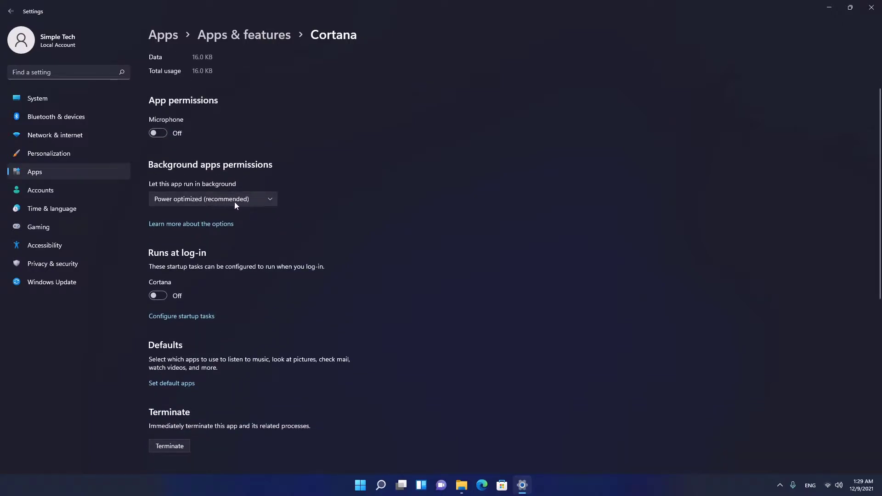
pyautogui.click(230, 202)
pyautogui.click(211, 221)
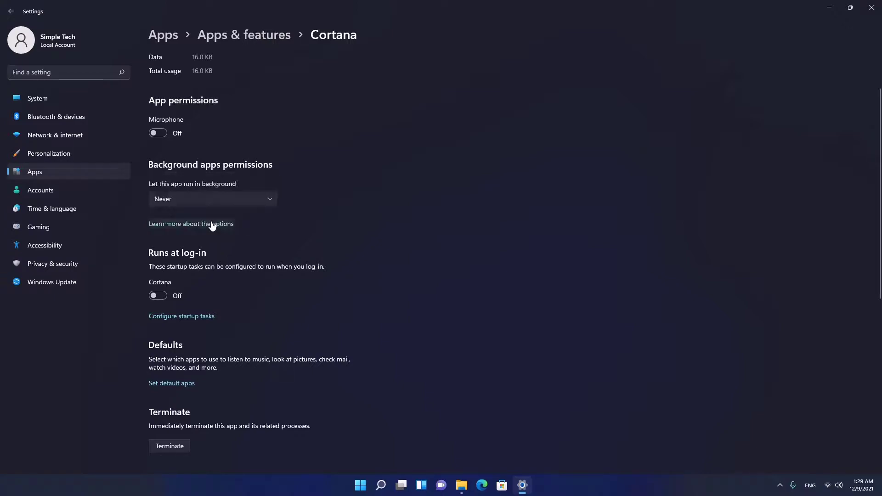
pyautogui.scroll(-2, 197, 232)
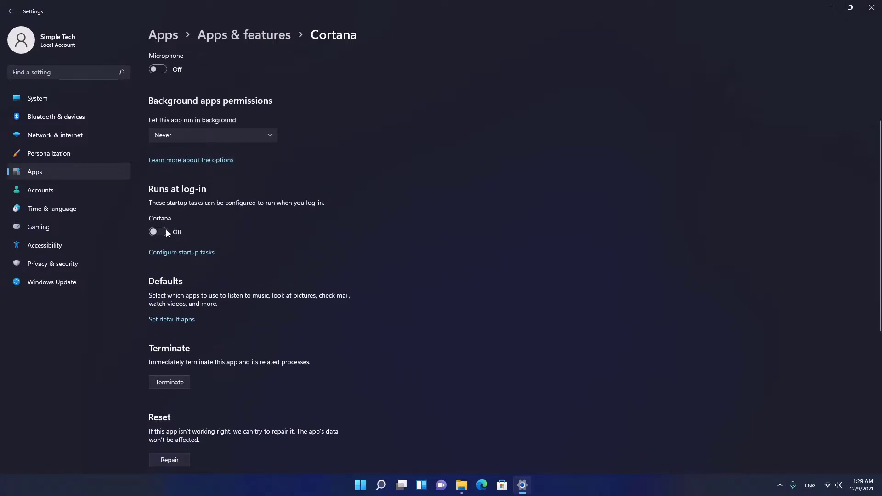
pyautogui.scroll(-6, 166, 231)
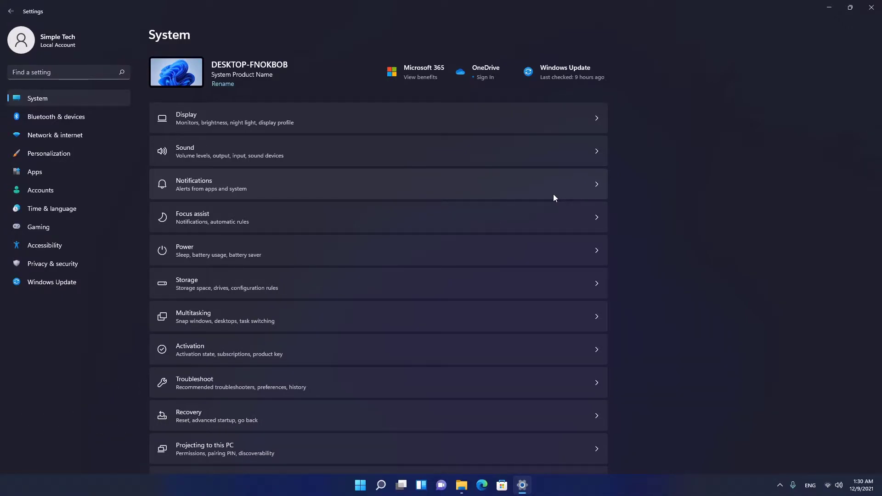
# In the system notification settings, disable tips and suggestions when using Windows and turn off notifications entirely.
pyautogui.click(553, 195)
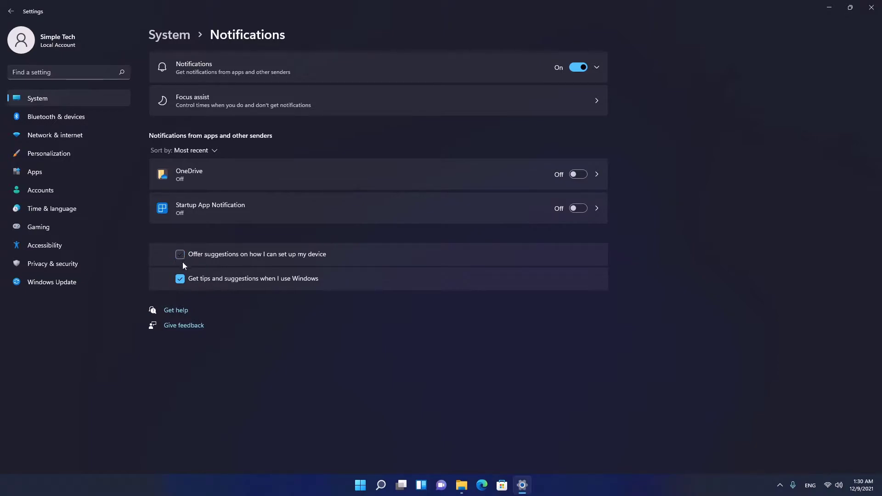
pyautogui.click(182, 281)
pyautogui.click(597, 67)
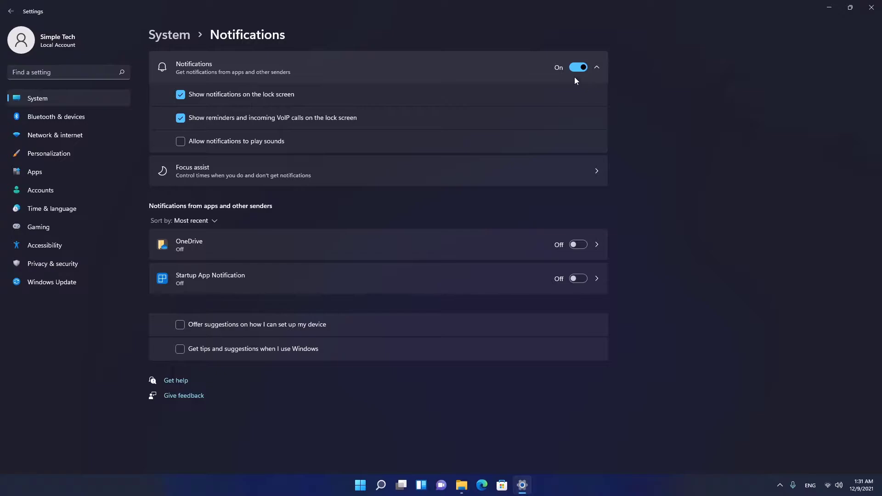
pyautogui.click(583, 68)
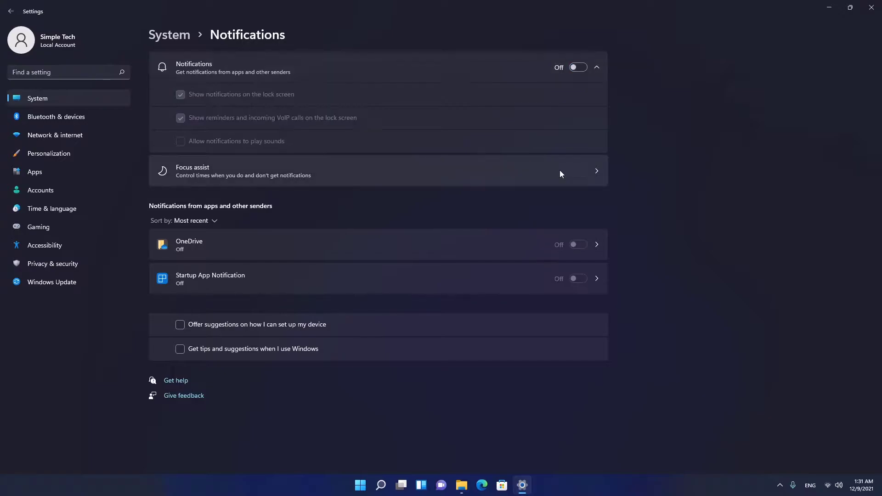
pyautogui.click(526, 176)
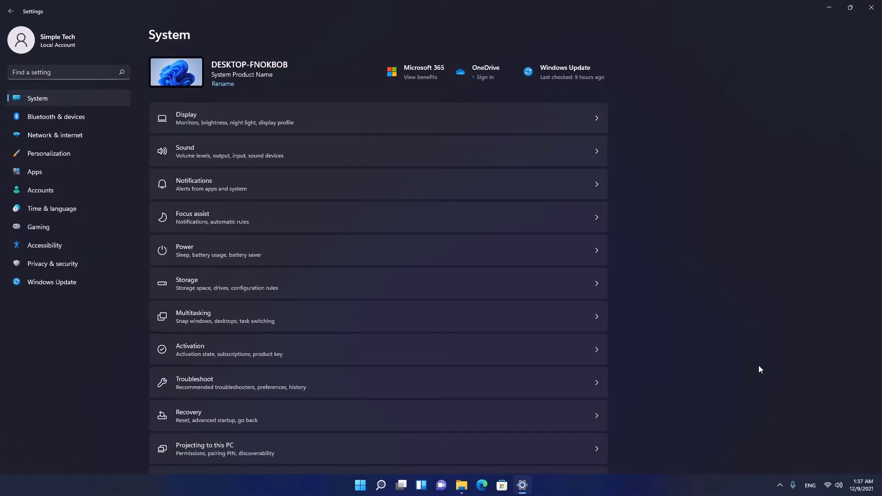
# Check the Find my device setting under Privacy & security.
pyautogui.click(73, 268)
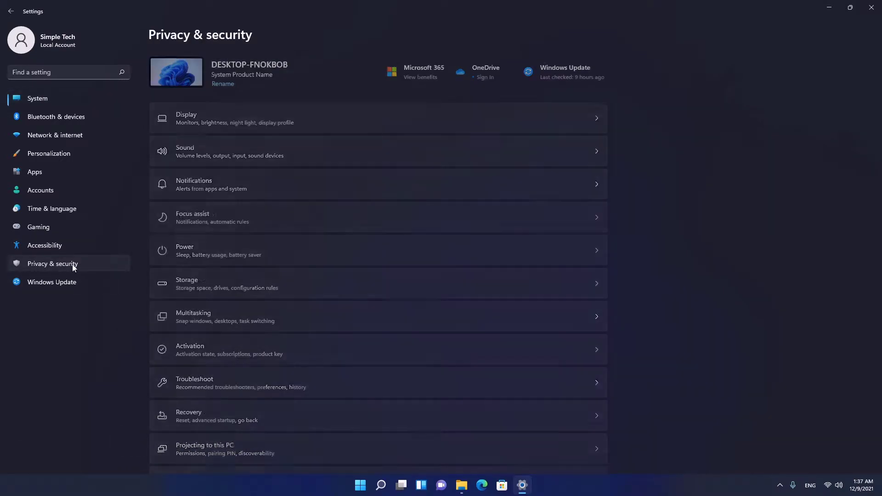
pyautogui.click(510, 127)
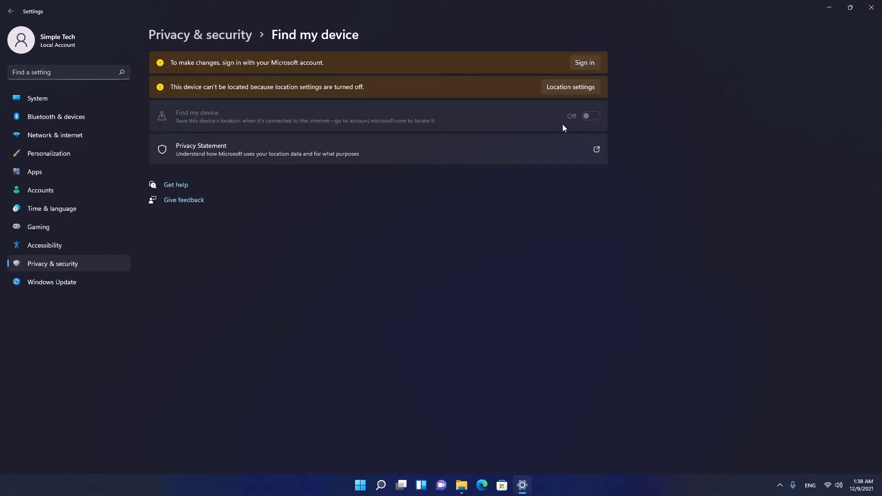
pyautogui.hotkey('alt', 'Left')
# In the general privacy permissions, turn off language-list access for websites, app launch tracking and suggested content in Settings.
pyautogui.click(334, 213)
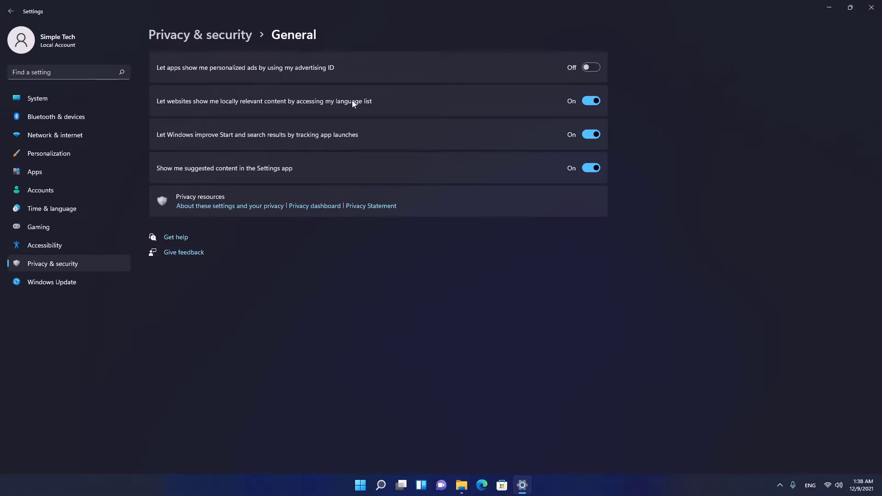
pyautogui.click(591, 101)
pyautogui.click(590, 134)
pyautogui.click(591, 168)
pyautogui.click(200, 34)
# Turn off online speech recognition and the personal inking and typing dictionary.
pyautogui.click(293, 229)
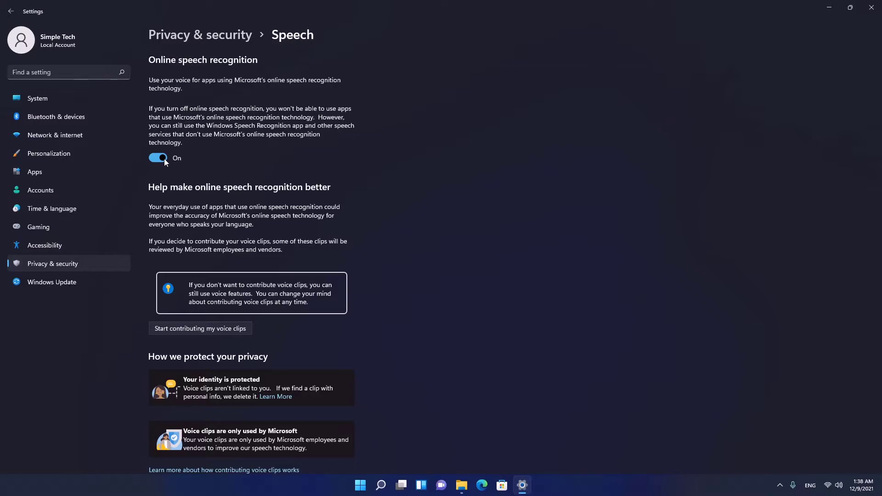
pyautogui.click(164, 158)
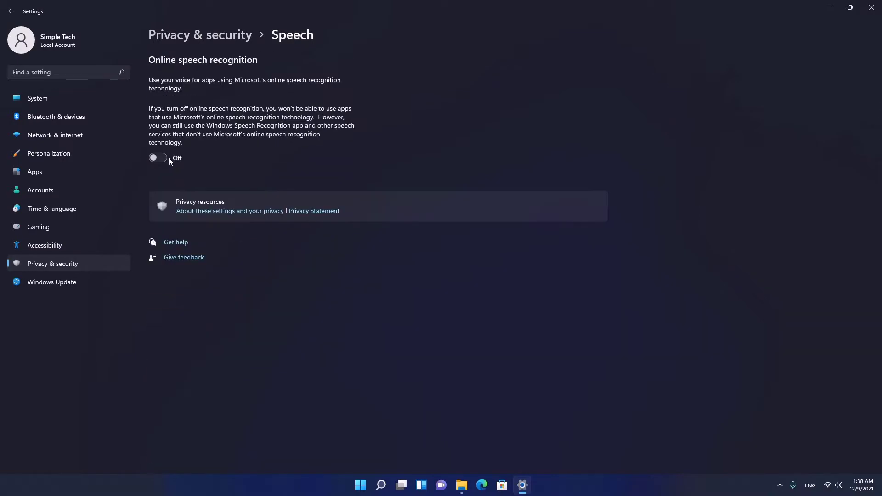
pyautogui.click(210, 36)
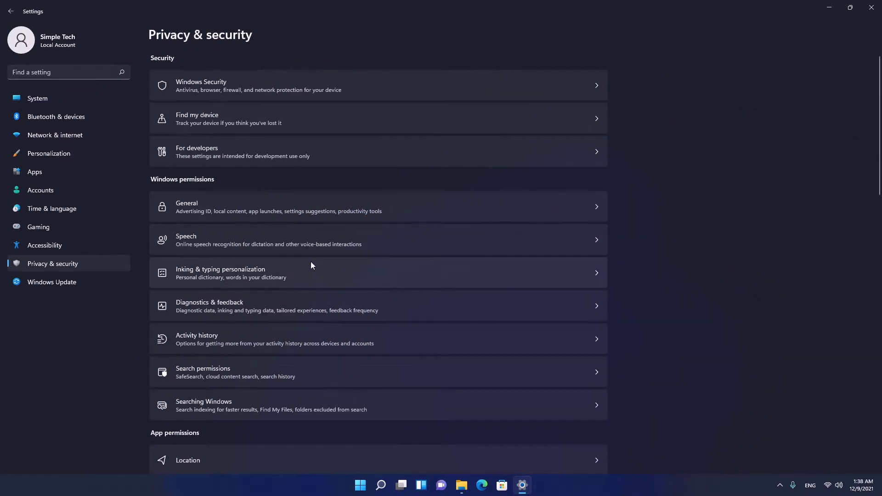
pyautogui.click(306, 265)
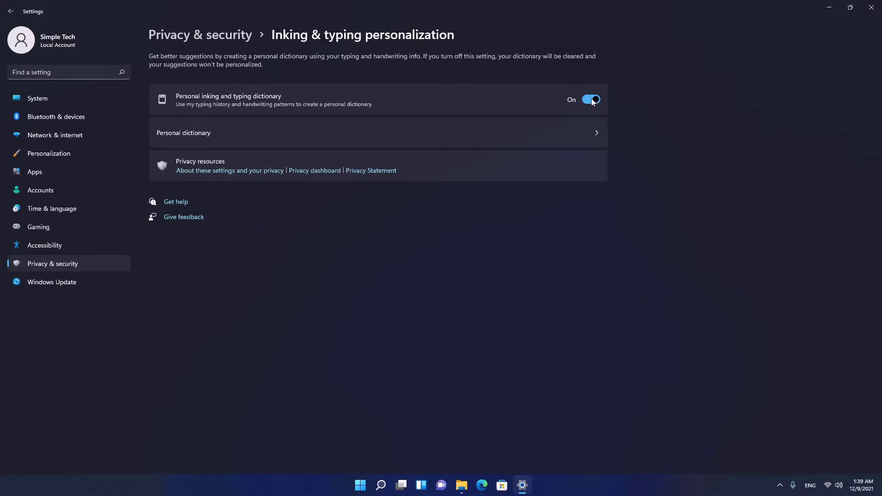
pyautogui.hotkey('alt', 'Left')
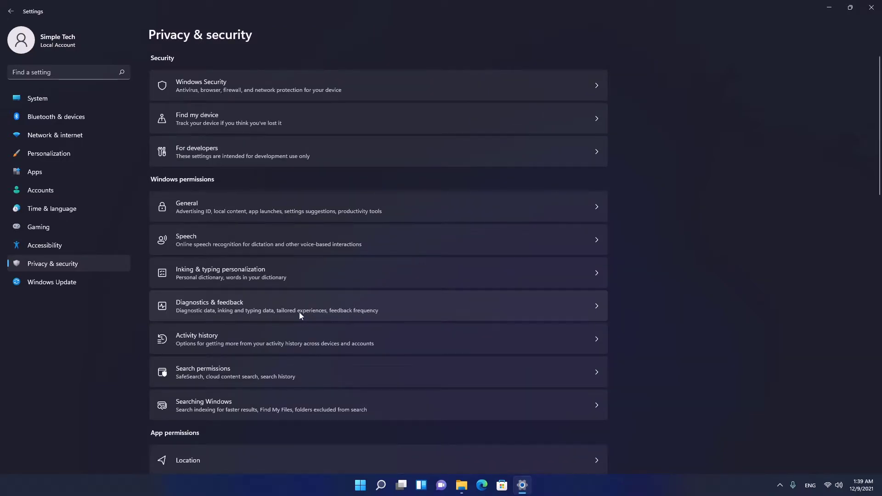
# Delete the diagnostic data collected about this device and set the feedback frequency to Never.
pyautogui.click(356, 312)
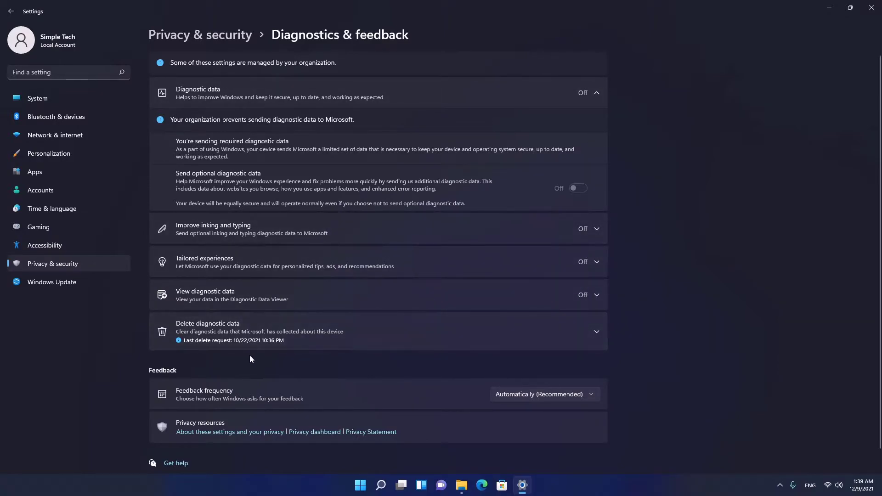
pyautogui.click(597, 332)
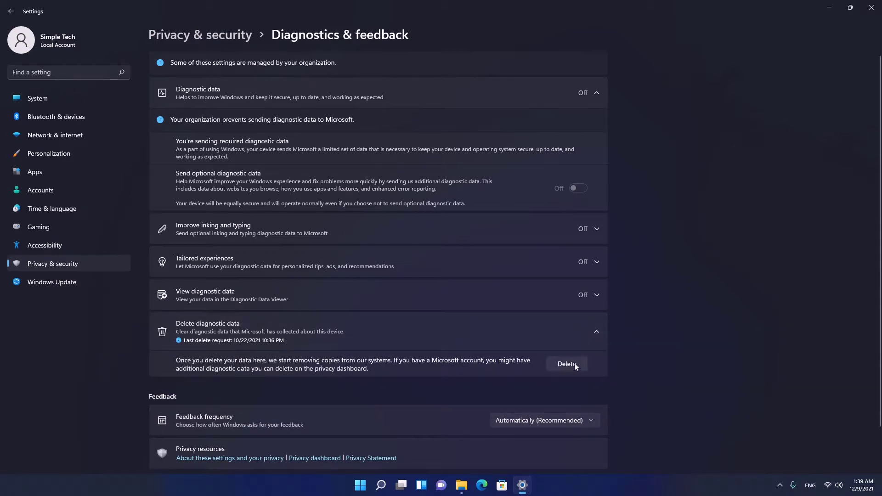
pyautogui.click(568, 364)
pyautogui.scroll(-2, 577, 372)
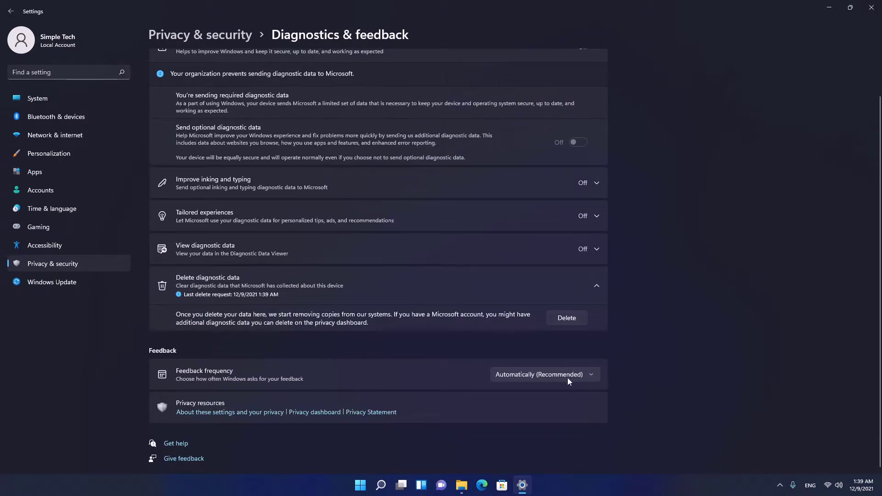
pyautogui.click(572, 376)
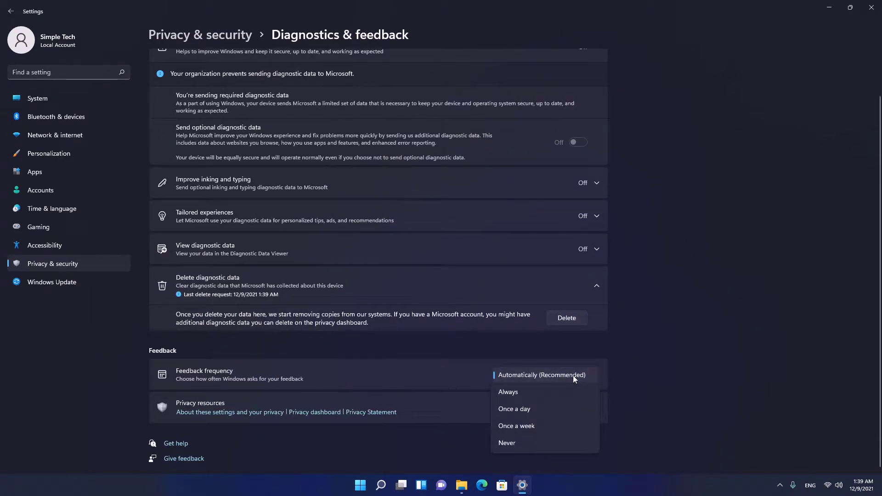
pyautogui.click(538, 442)
pyautogui.click(221, 35)
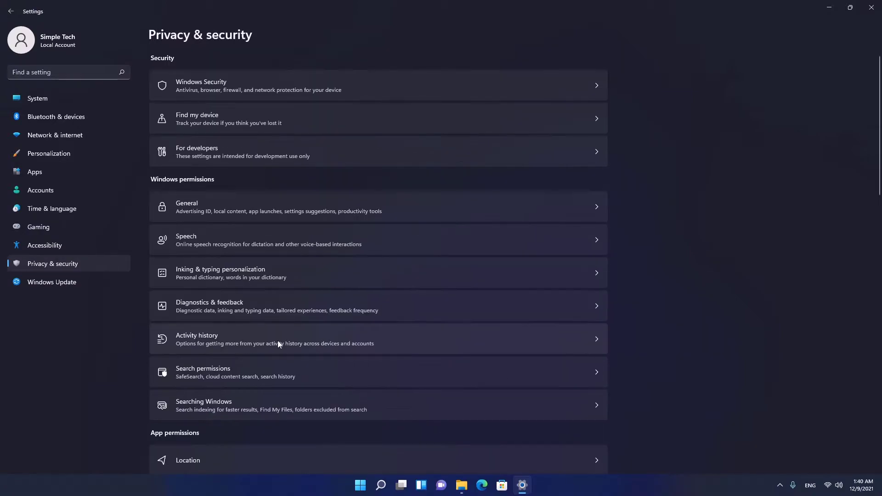
# Stop storing activity history on this device.
pyautogui.click(255, 341)
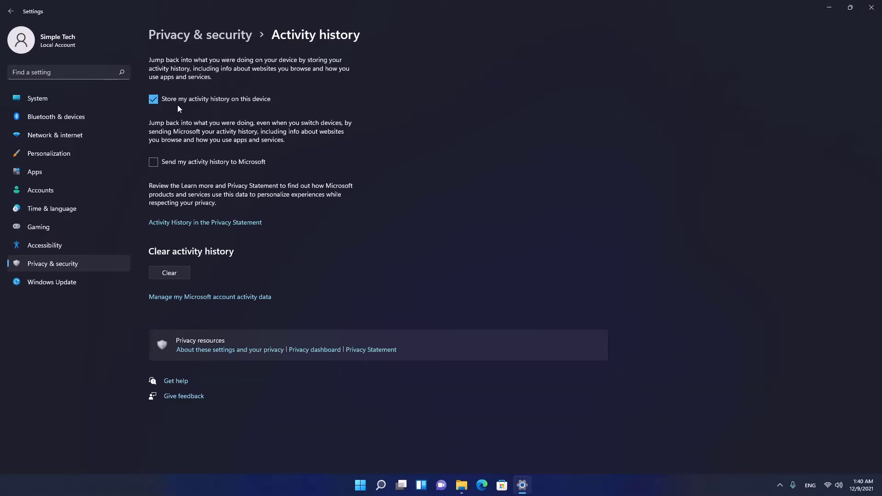
pyautogui.click(202, 100)
pyautogui.hotkey('alt', 'Left')
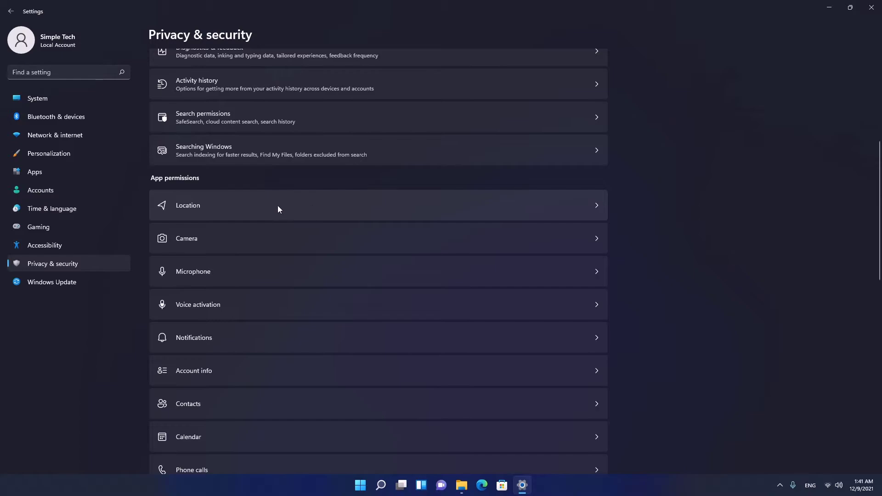
# Review the app permission settings for location and camera access.
pyautogui.click(307, 207)
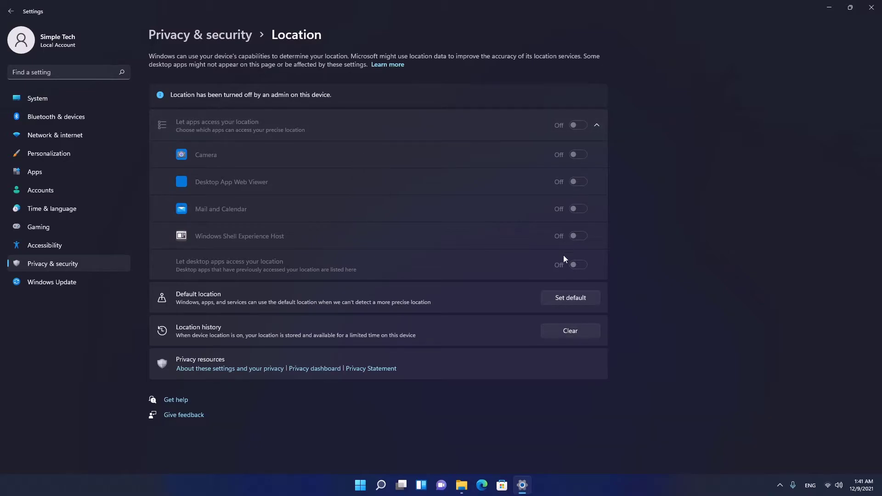
pyautogui.click(230, 35)
pyautogui.scroll(-5, 329, 231)
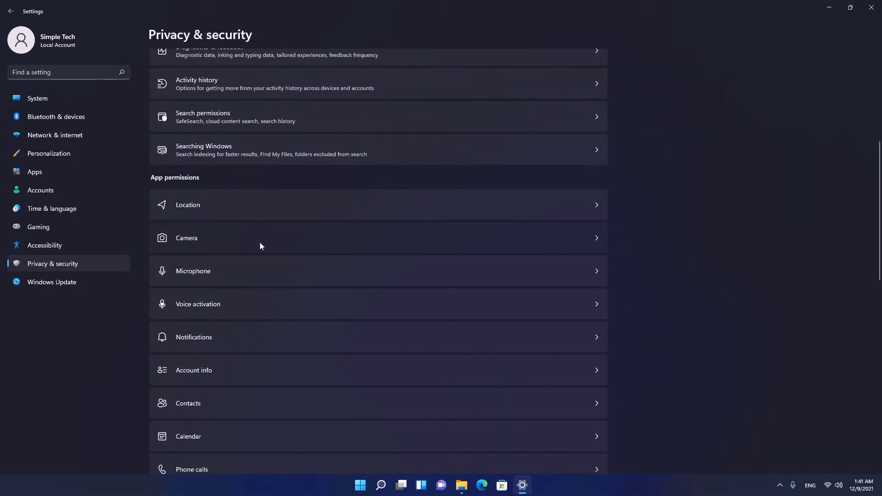
pyautogui.click(260, 242)
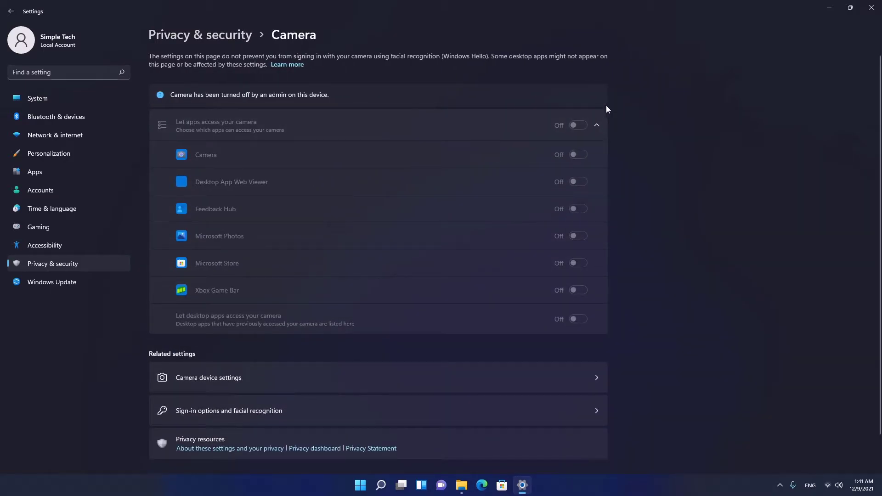
# Turn off microphone access for Camera, Feedback Hub and Microsoft Photos in the privacy settings.
pyautogui.click(185, 36)
pyautogui.click(204, 332)
pyautogui.scroll(-3, 205, 332)
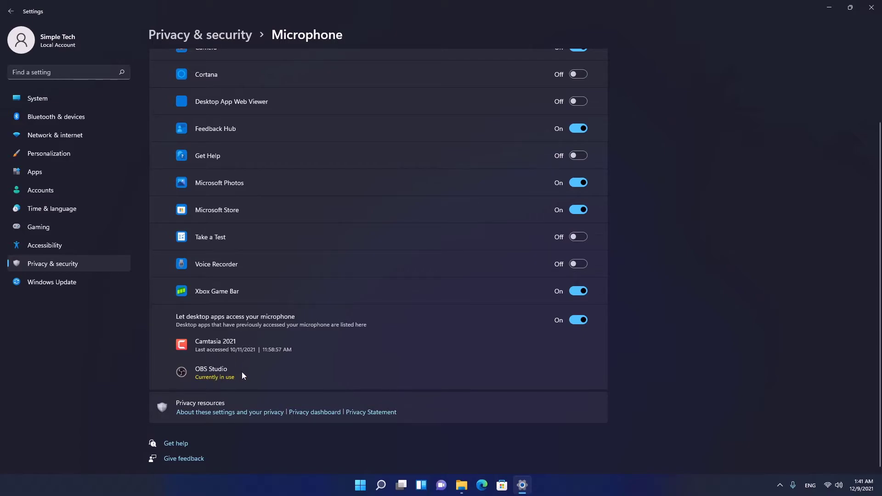
pyautogui.scroll(3, 242, 371)
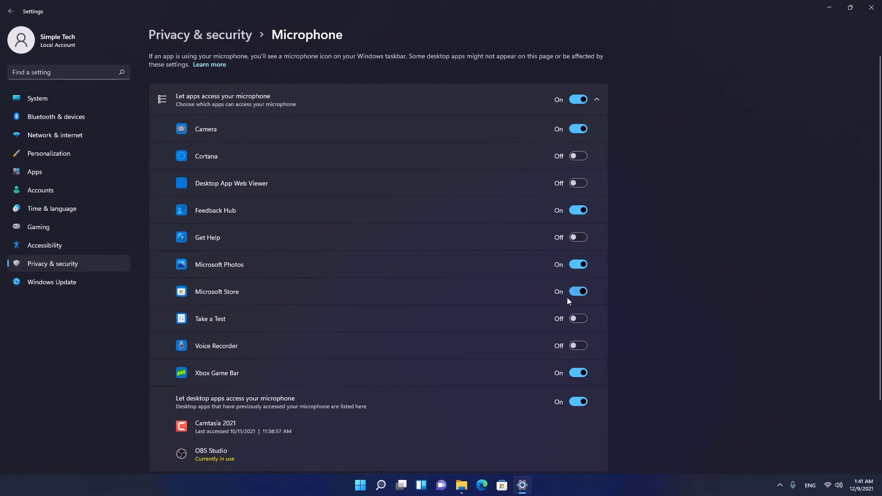
pyautogui.click(580, 129)
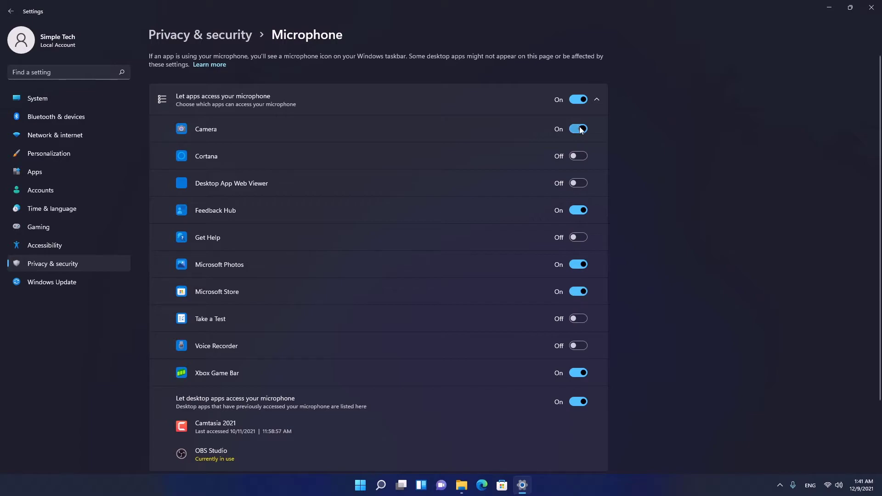
pyautogui.click(578, 211)
pyautogui.click(577, 264)
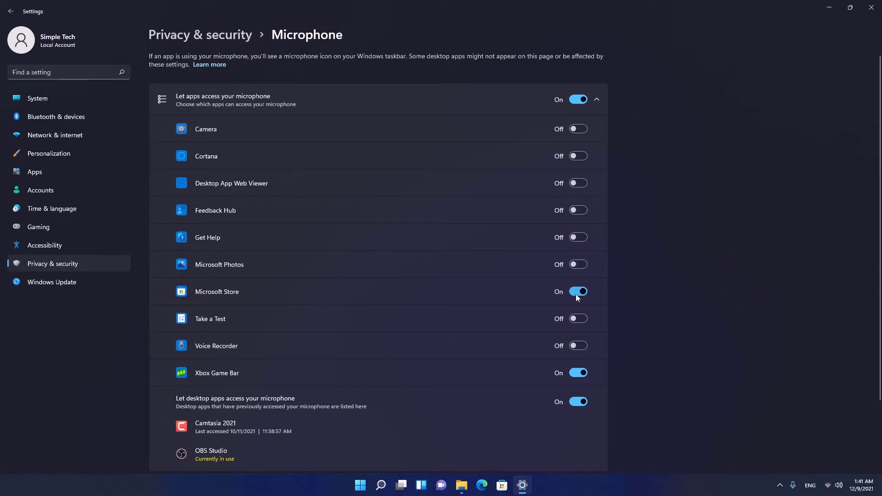
# Review the app permission settings for contacts, phone calls and videos.
pyautogui.click(212, 42)
pyautogui.scroll(-8, 352, 330)
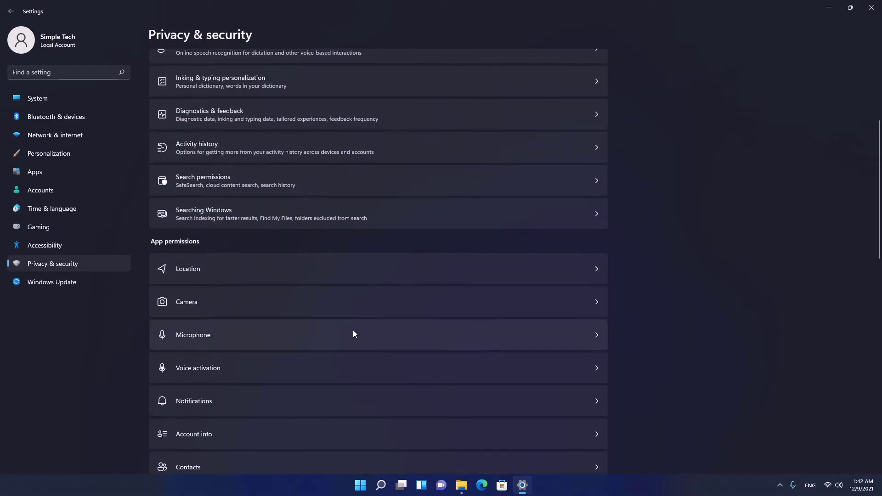
pyautogui.click(293, 279)
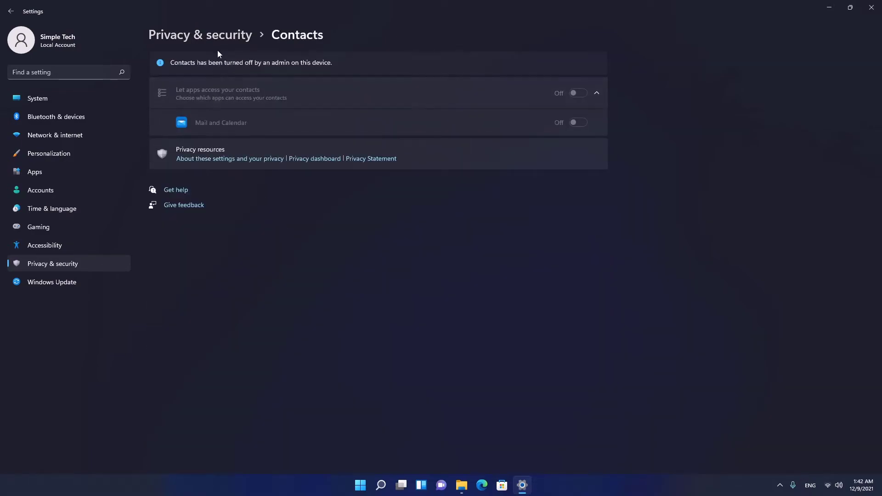
pyautogui.click(212, 41)
pyautogui.scroll(-8, 277, 322)
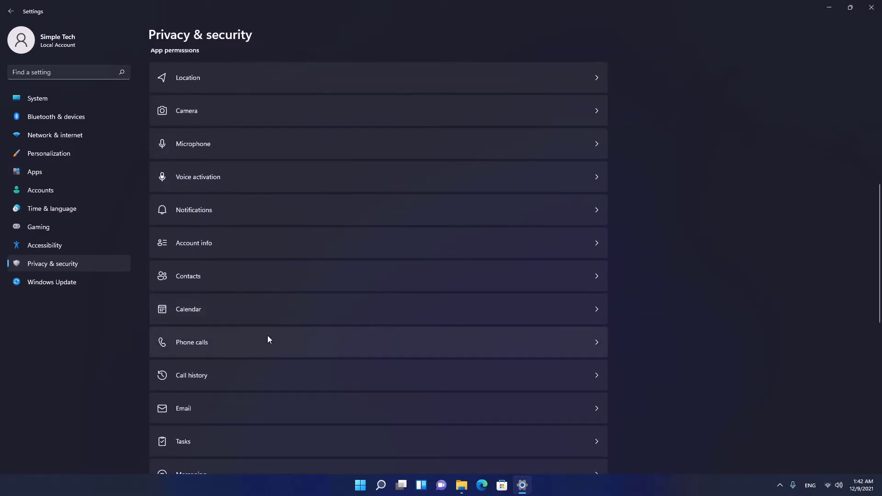
pyautogui.click(267, 340)
pyautogui.click(200, 41)
pyautogui.scroll(-10, 316, 372)
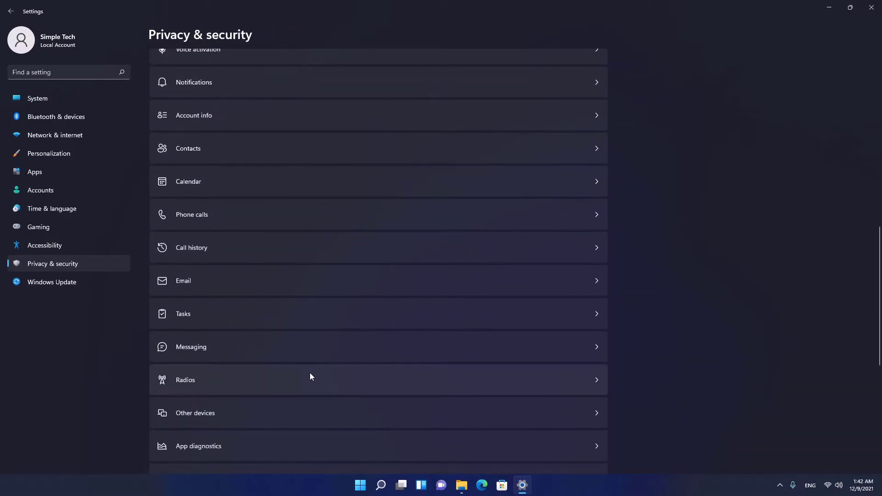
pyautogui.scroll(-6, 303, 368)
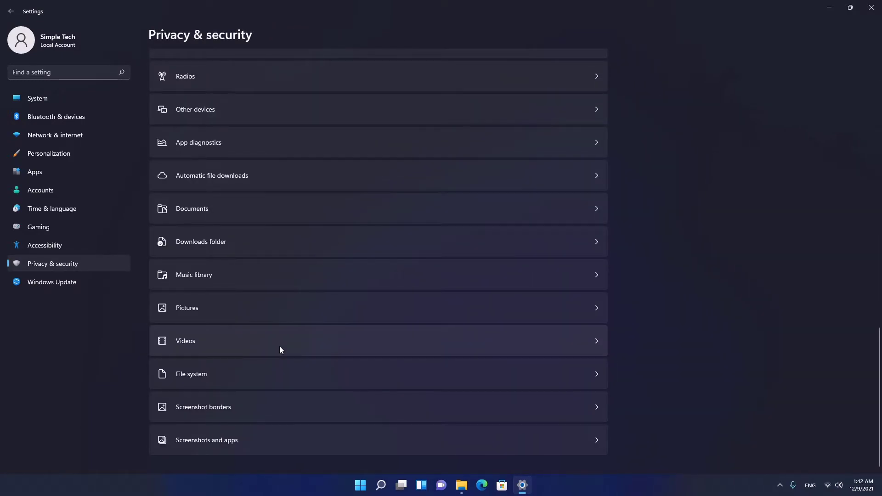
pyautogui.click(279, 346)
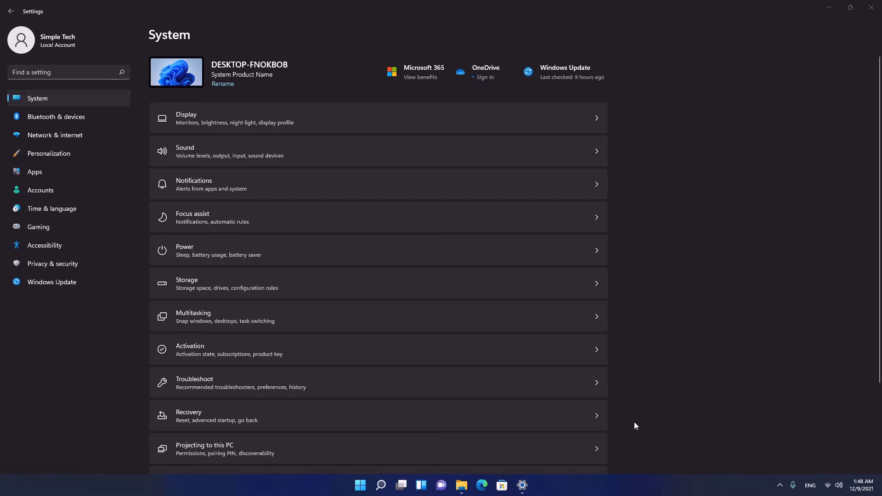
# Look over the Accounts and Apps settings and open the default apps settings.
pyautogui.click(41, 191)
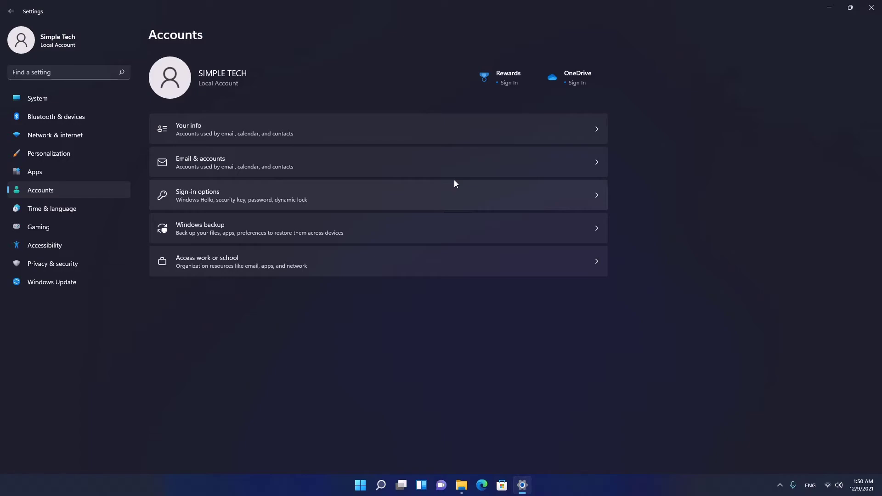
pyautogui.click(90, 171)
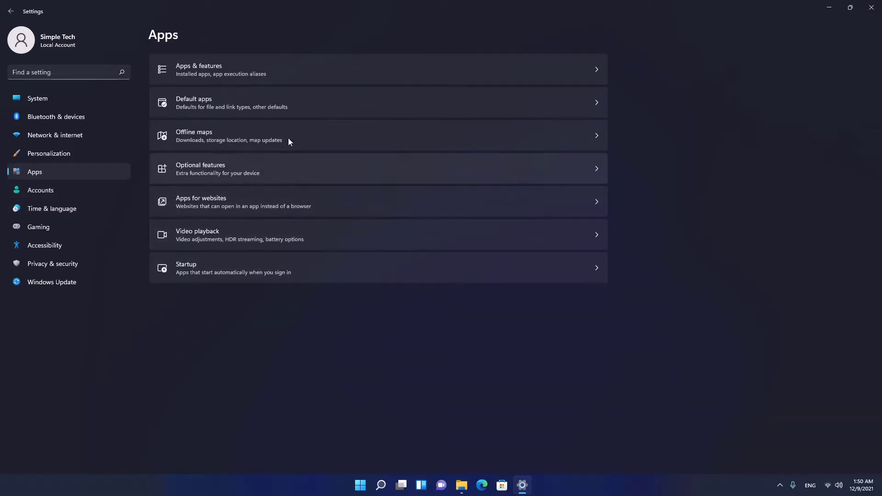
pyautogui.click(287, 114)
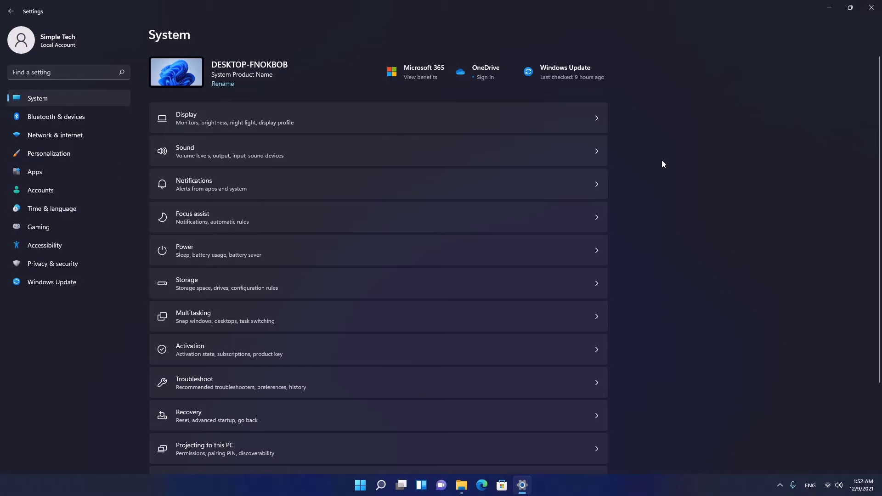
# Hide the Task view, Widgets and Chat items from the taskbar.
pyautogui.rightClick(671, 476)
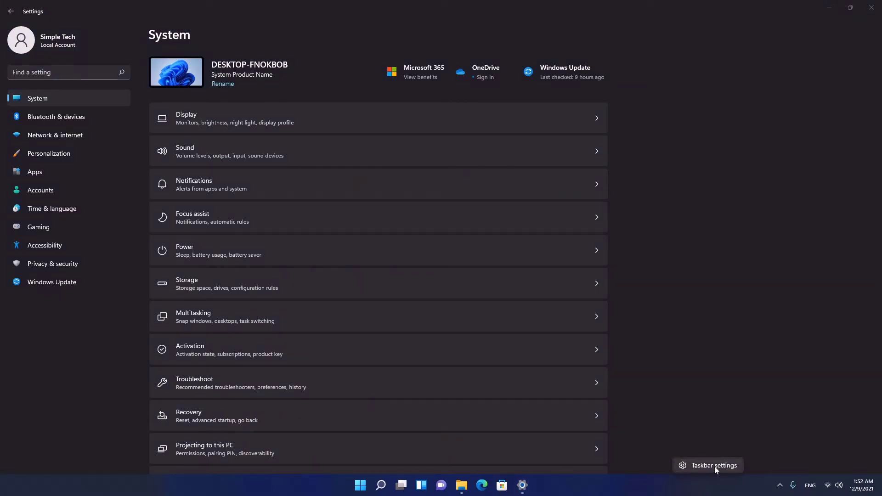
pyautogui.click(702, 465)
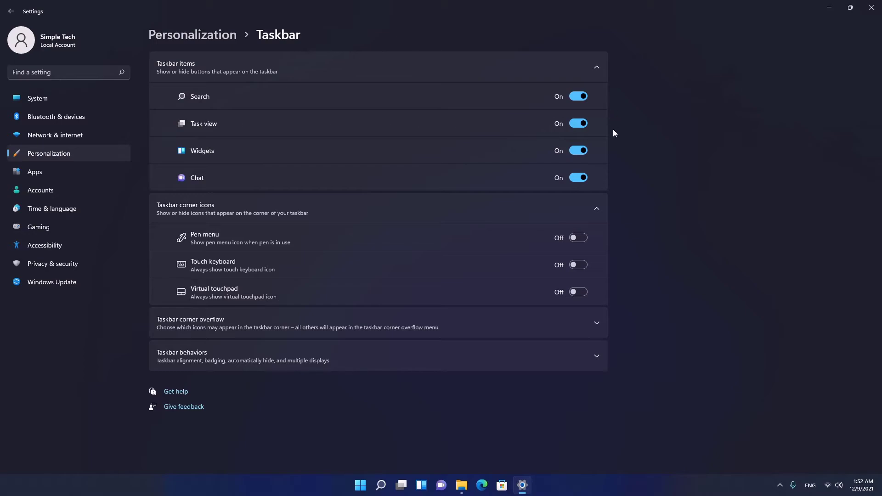
pyautogui.click(577, 123)
pyautogui.click(581, 151)
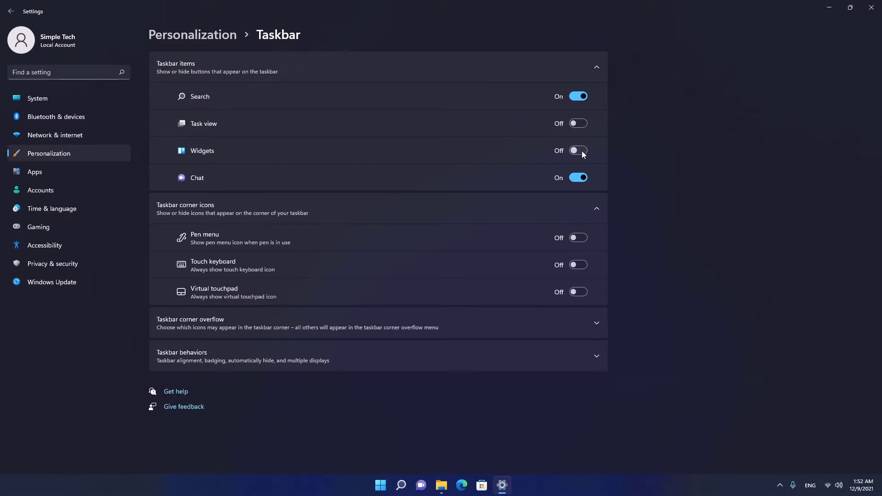
pyautogui.click(581, 179)
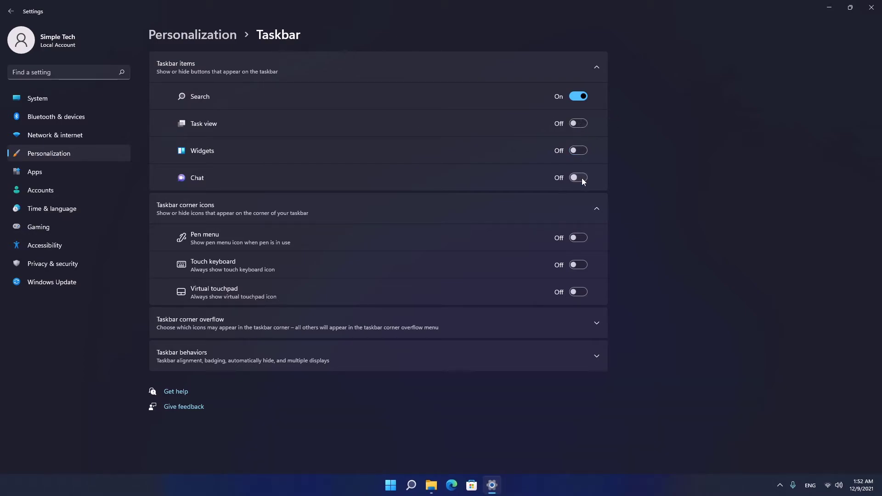
# Check the Start menu's recommended items and turn off showing recently added apps in Start.
pyautogui.click(390, 485)
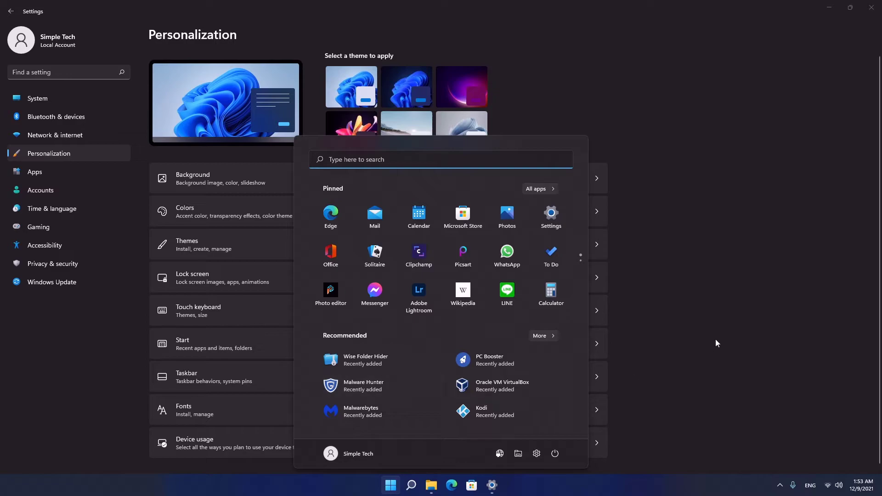
pyautogui.click(685, 329)
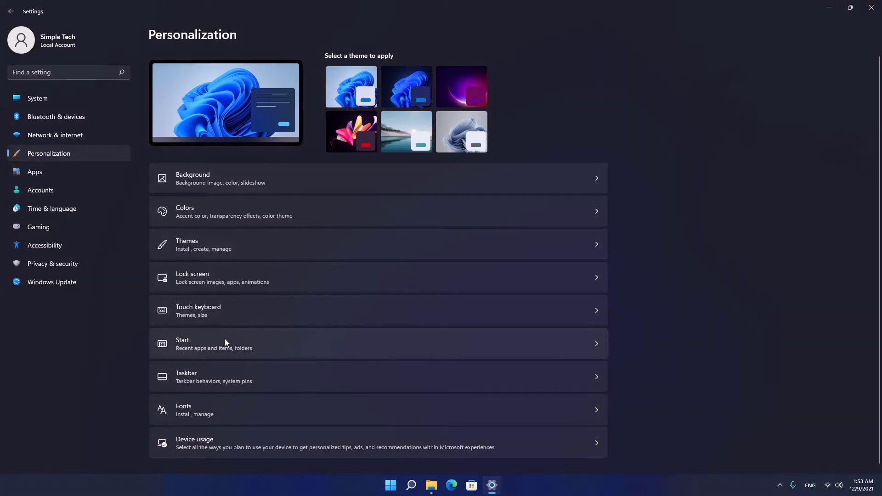
pyautogui.click(269, 345)
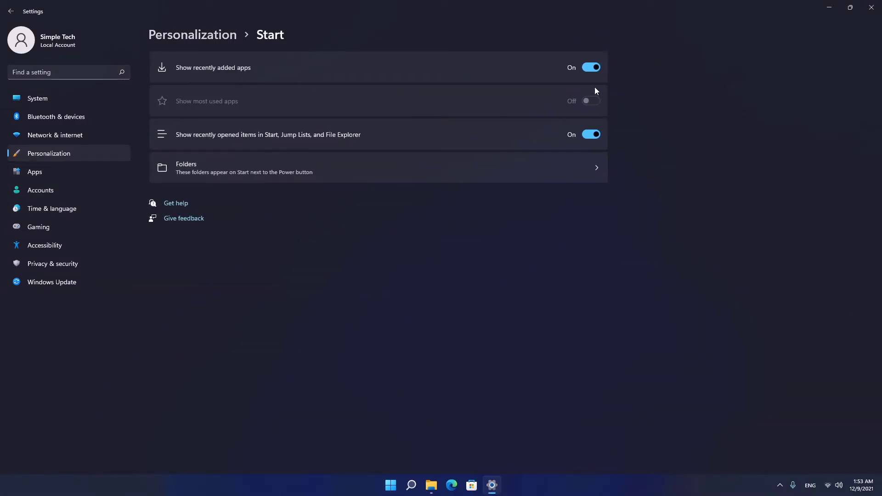
pyautogui.click(593, 68)
# Uninstall Microsoft Solitaire Collection from the installed apps.
pyautogui.click(46, 175)
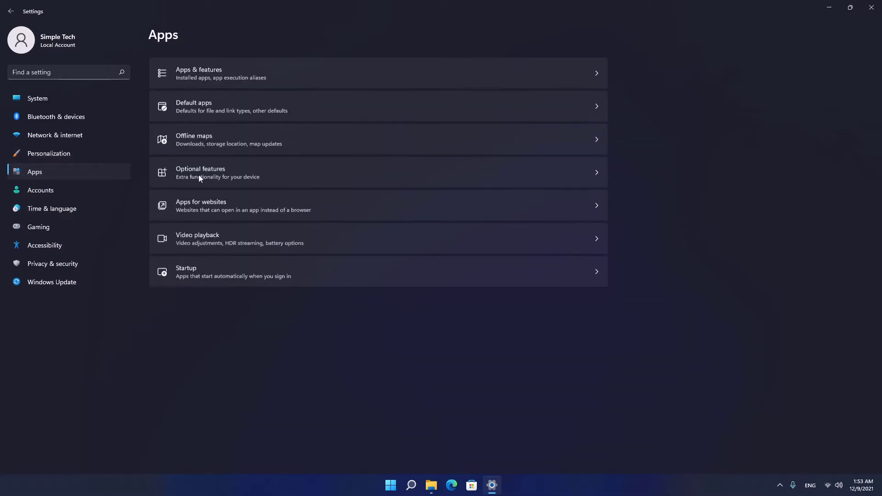
pyautogui.click(395, 69)
pyautogui.scroll(-3, 462, 206)
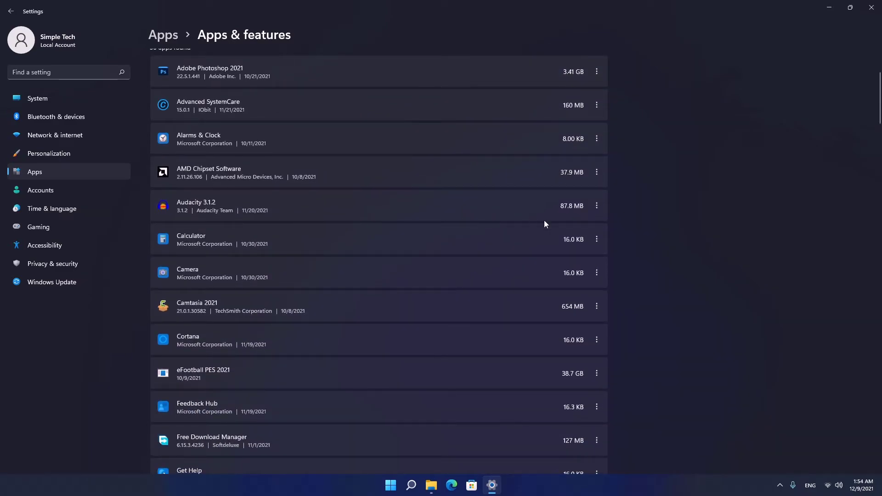
pyautogui.scroll(3, 525, 201)
pyautogui.scroll(-15, 525, 202)
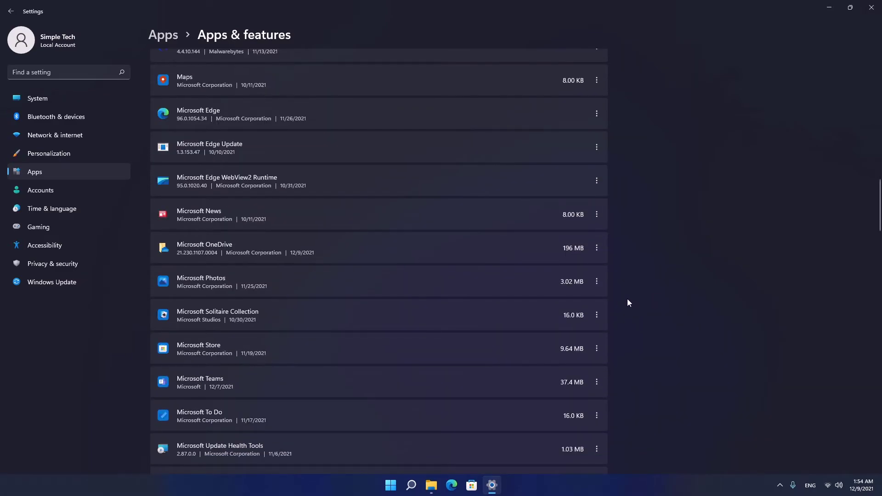
pyautogui.click(597, 315)
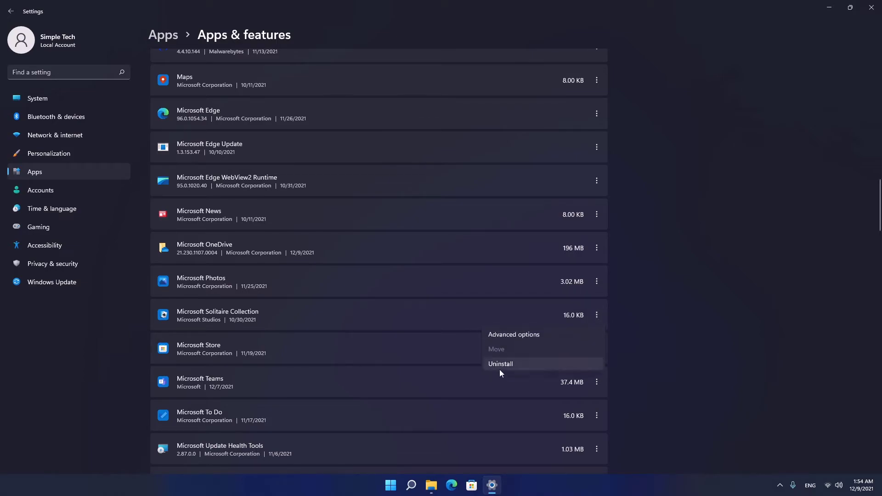
pyautogui.click(520, 363)
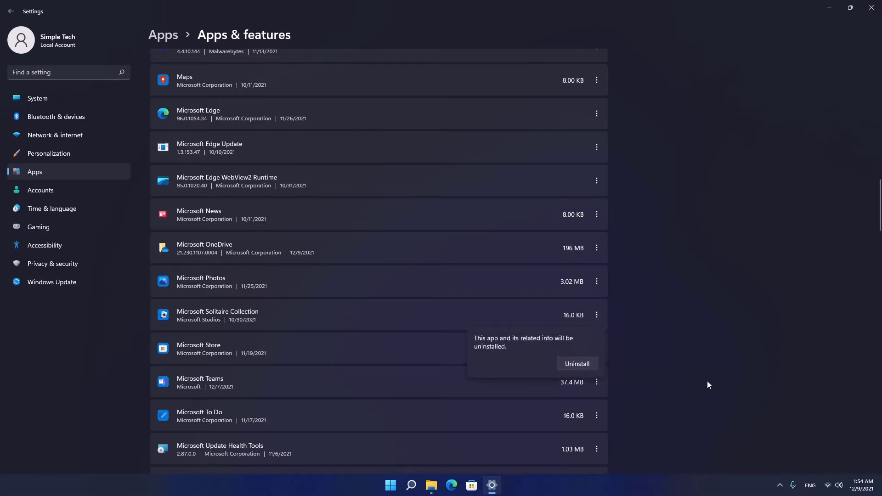
pyautogui.click(579, 365)
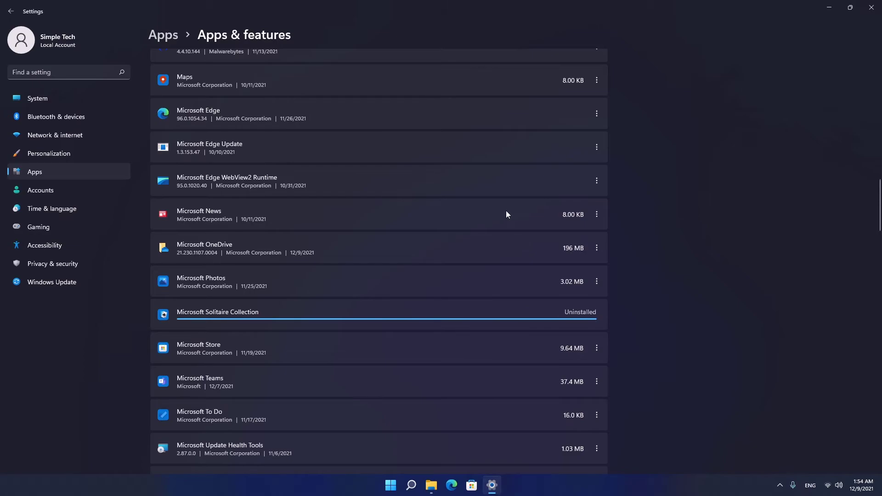
# Set the Camera app's background apps permission to Never in its advanced options.
pyautogui.scroll(5, 506, 211)
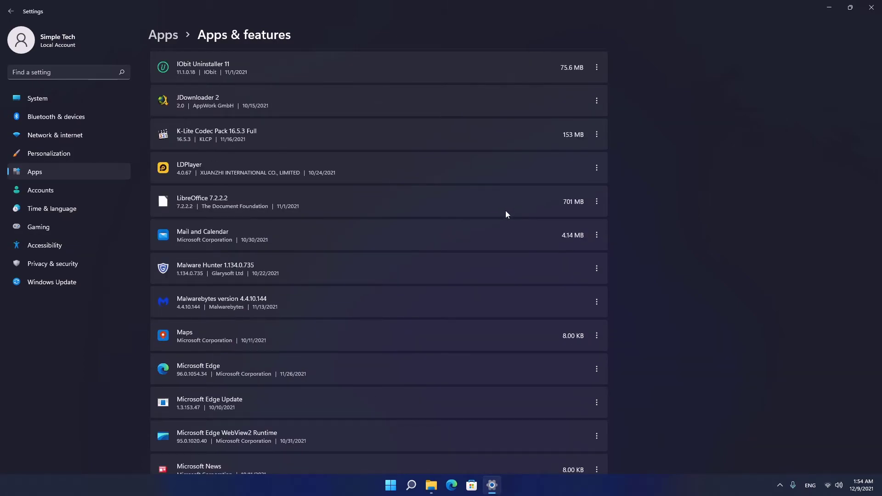
pyautogui.scroll(8, 505, 211)
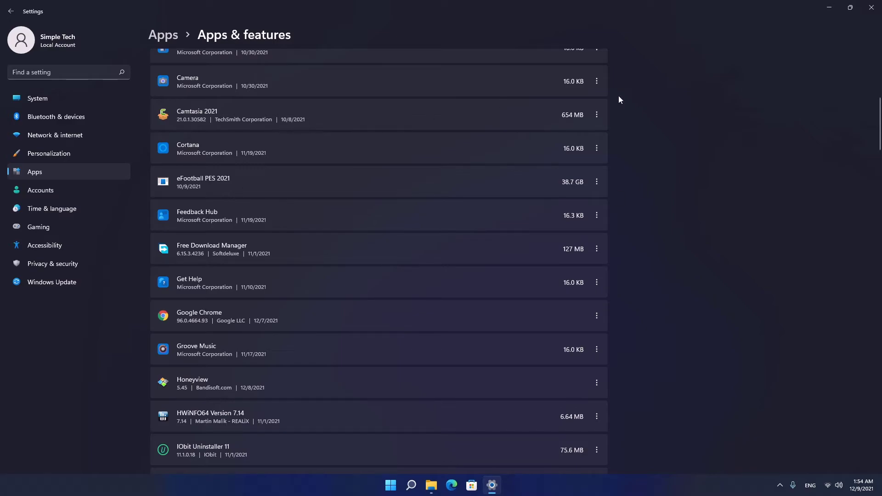
pyautogui.click(596, 81)
pyautogui.click(526, 100)
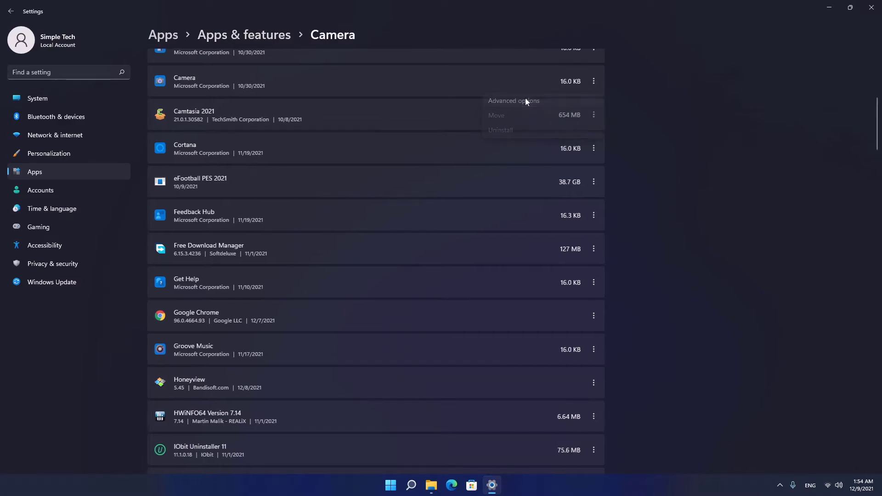
pyautogui.click(246, 359)
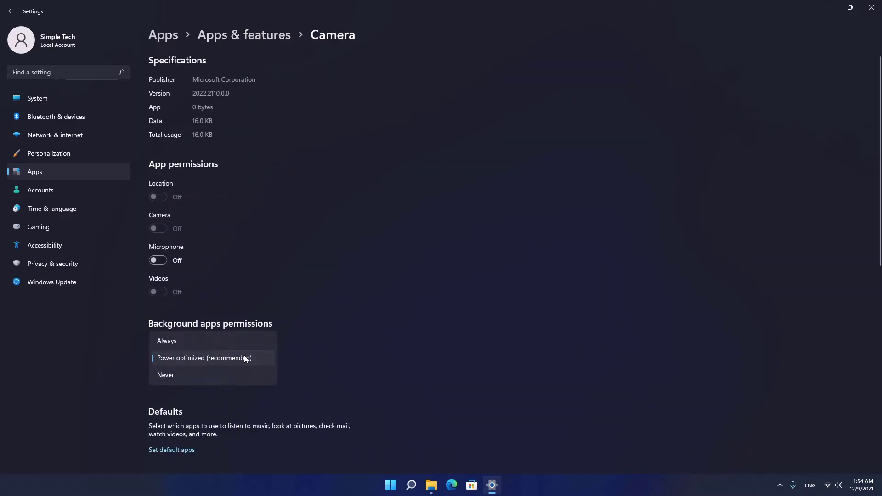
pyautogui.click(227, 376)
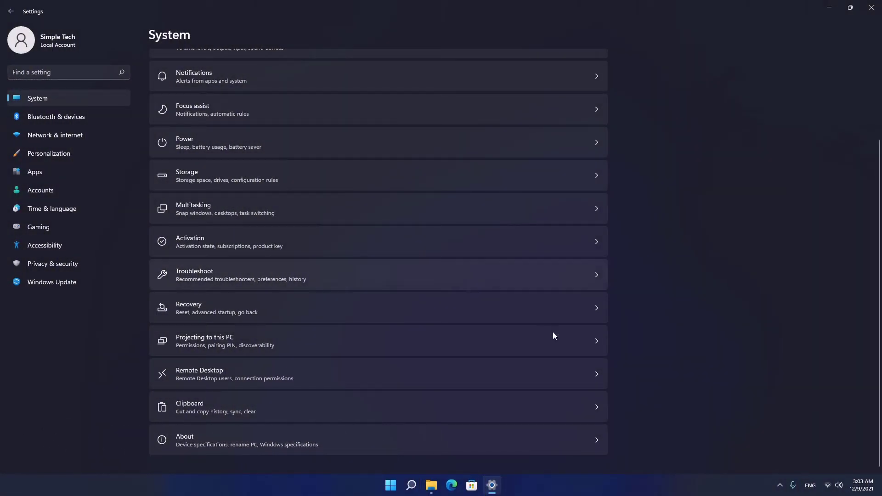
# View the clipboard settings and the available options for where to get apps.
pyautogui.click(292, 417)
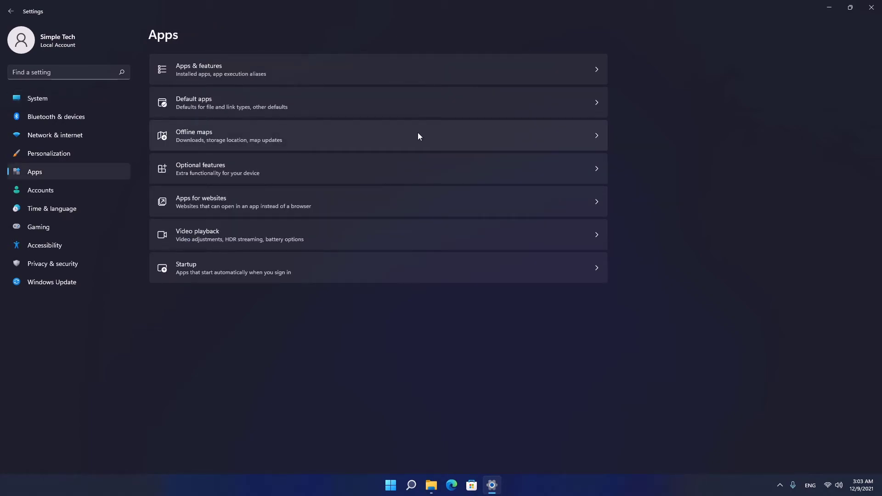
pyautogui.click(426, 76)
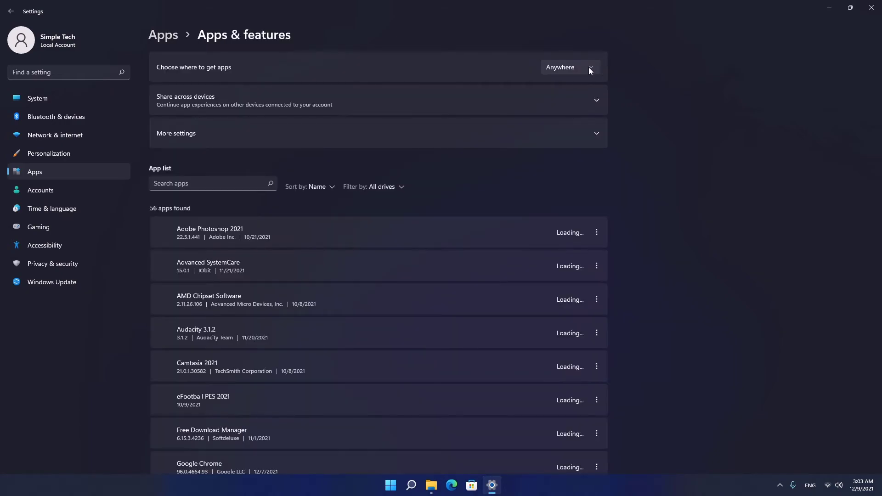
pyautogui.click(585, 66)
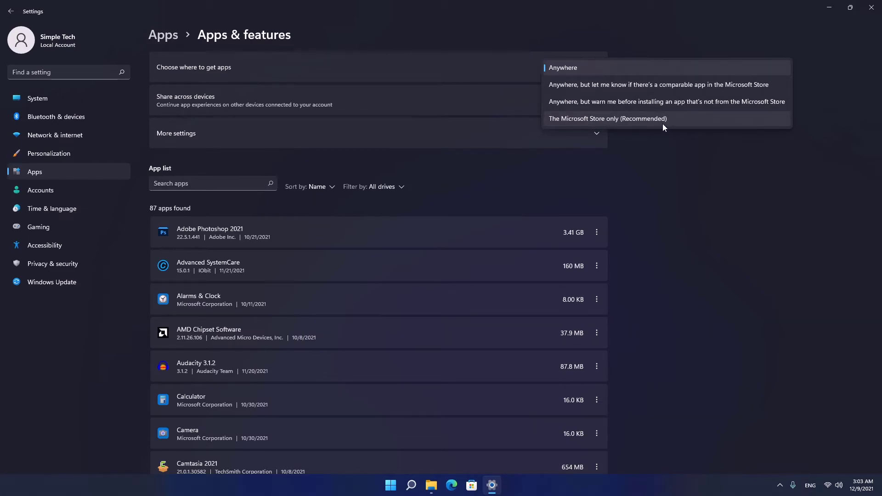
pyautogui.click(669, 213)
pyautogui.click(57, 97)
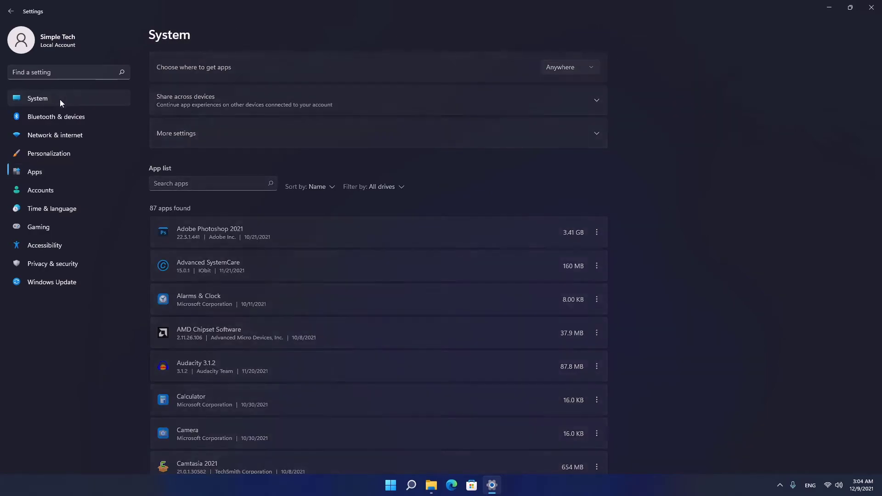
# Switch to Microsoft Store and open its app settings from the account options.
pyautogui.click(308, 248)
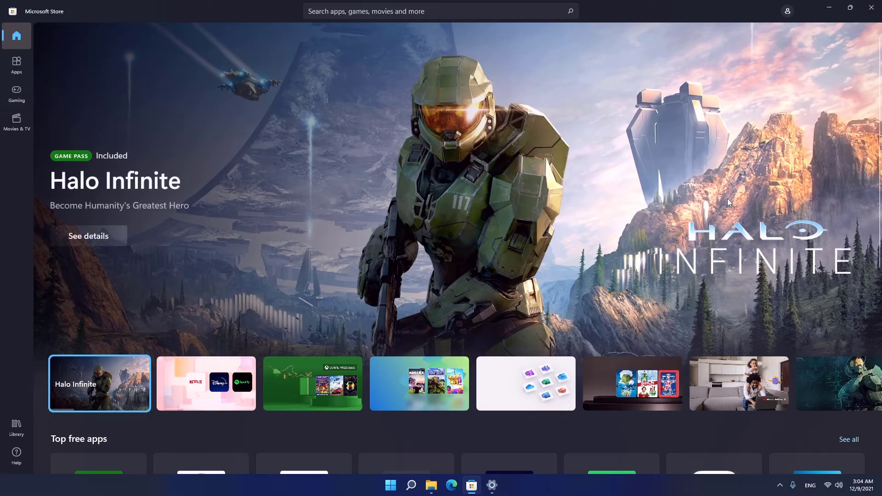
pyautogui.click(787, 11)
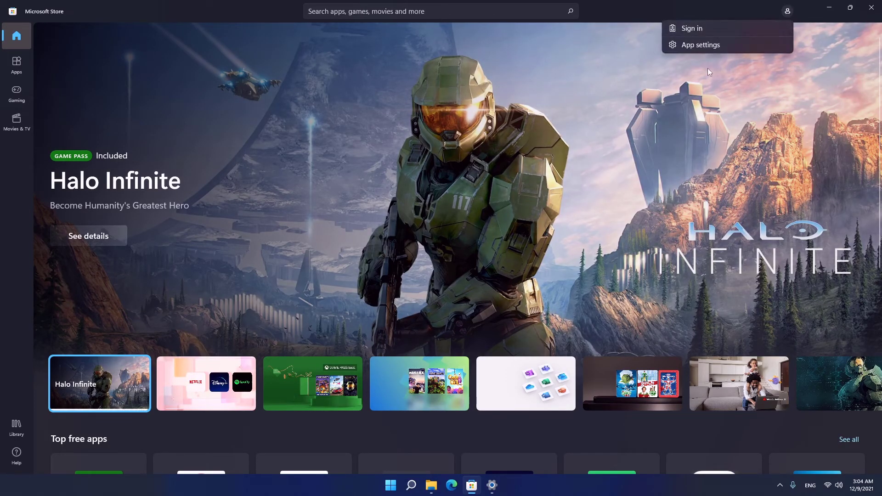
pyautogui.click(689, 47)
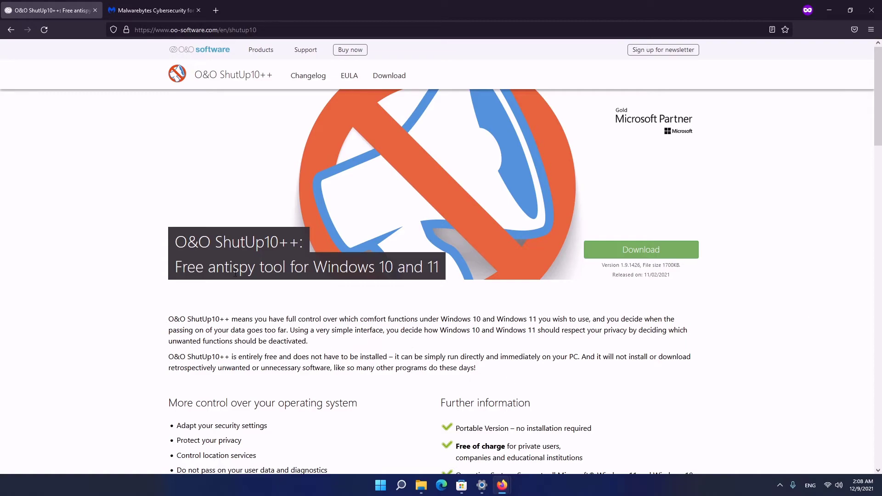
# In Firefox, examine the O&O ShutUp10++ page's description, supported Windows versions and feature list, and switch to the open Malwarebytes site.
pyautogui.moveTo(209, 241); pyautogui.dragTo(278, 242)
pyautogui.moveTo(208, 267); pyautogui.dragTo(284, 267)
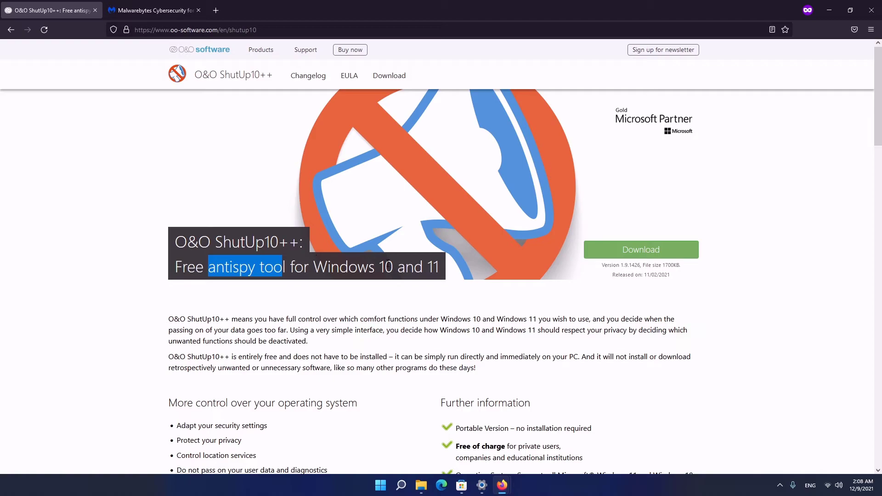
pyautogui.doubleClick(432, 267)
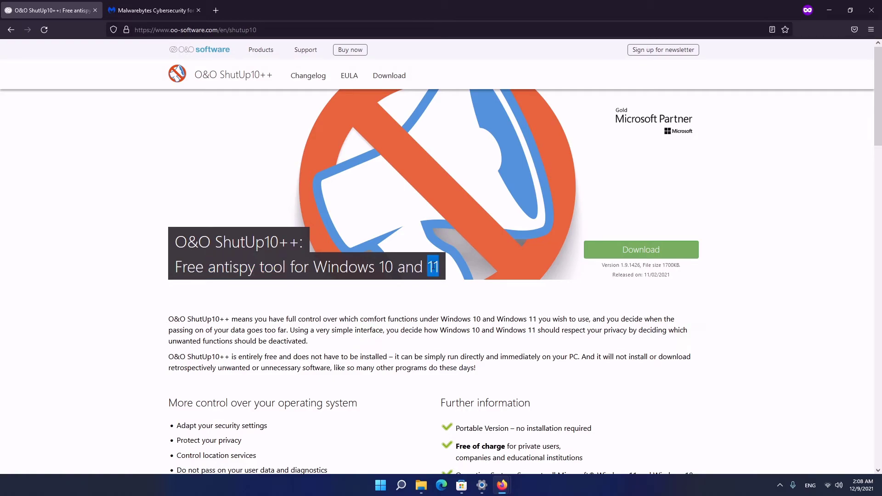
pyautogui.scroll(-3, 434, 268)
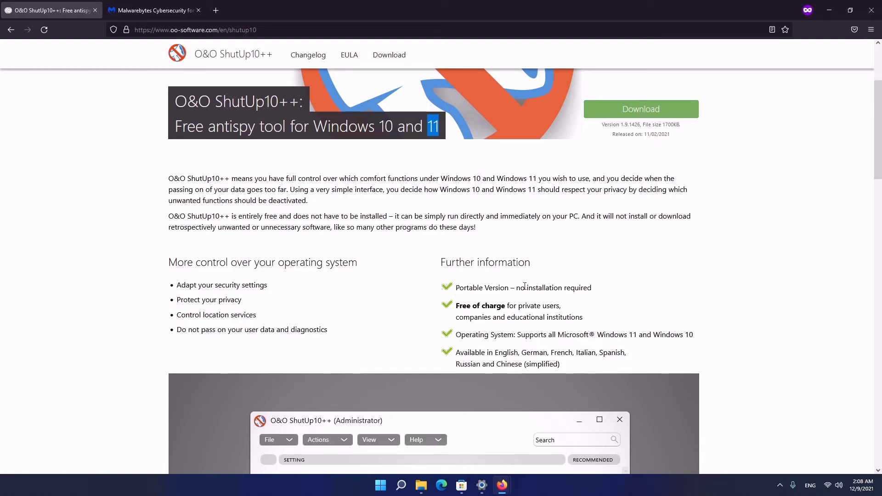
pyautogui.scroll(-5, 550, 276)
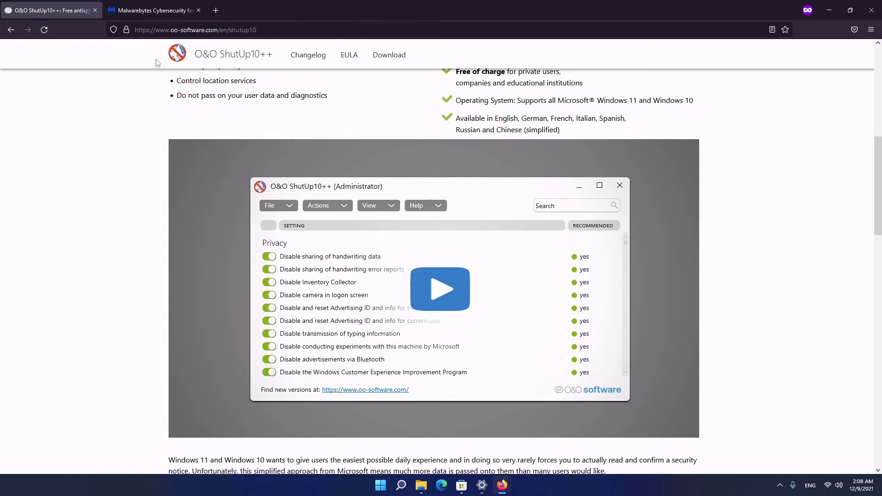
pyautogui.click(151, 10)
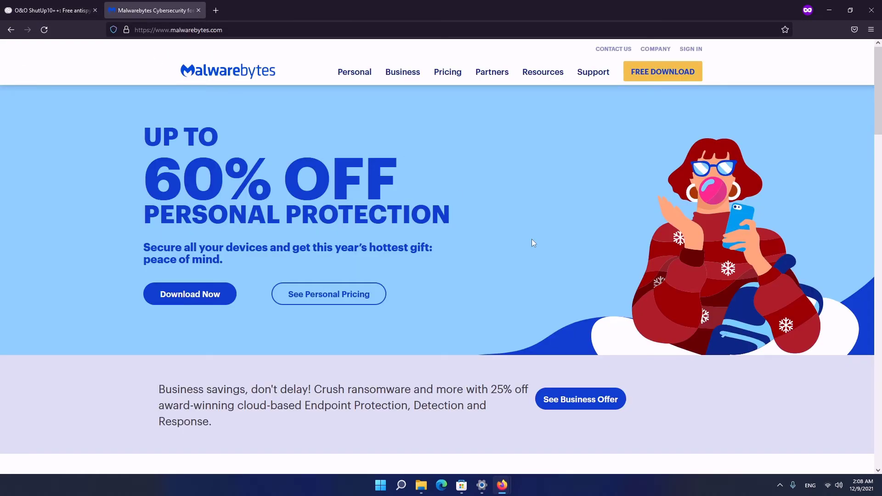